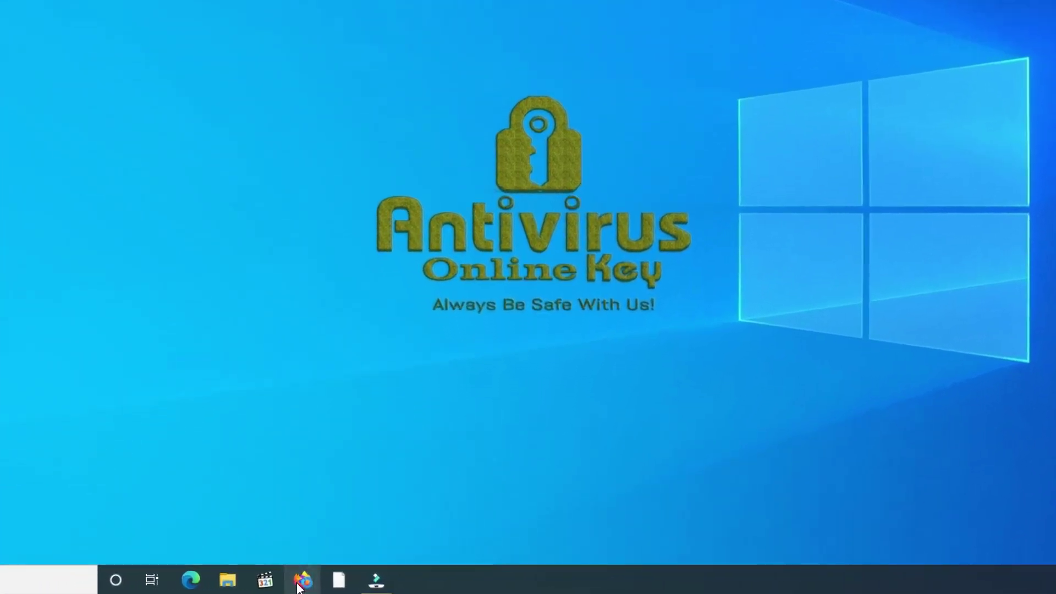
# Launch Firefox and load the google.com home page.
pyautogui.click(301, 583)
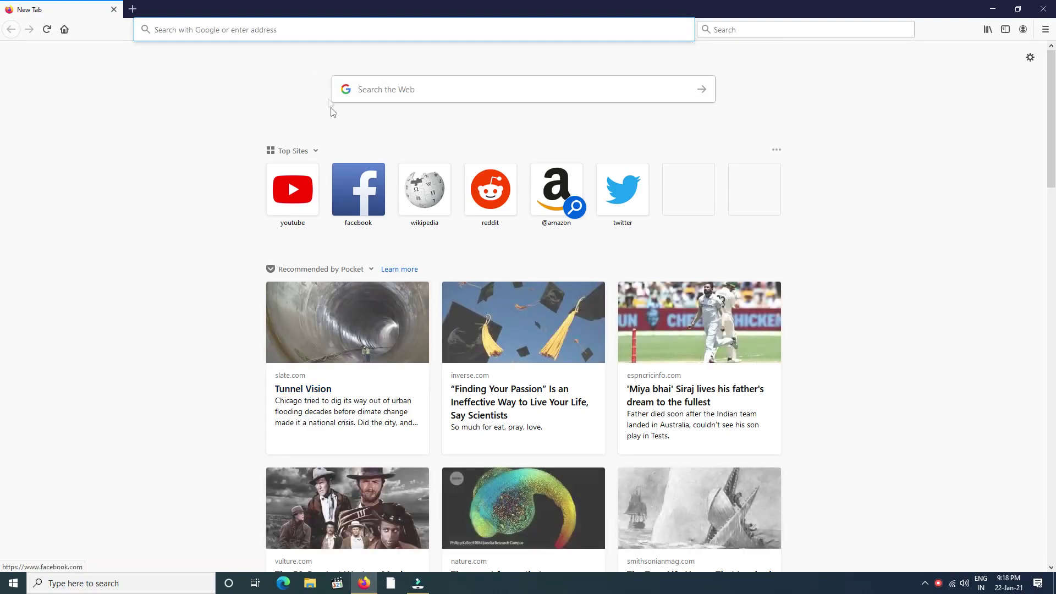
pyautogui.click(307, 29)
pyautogui.write('goo')
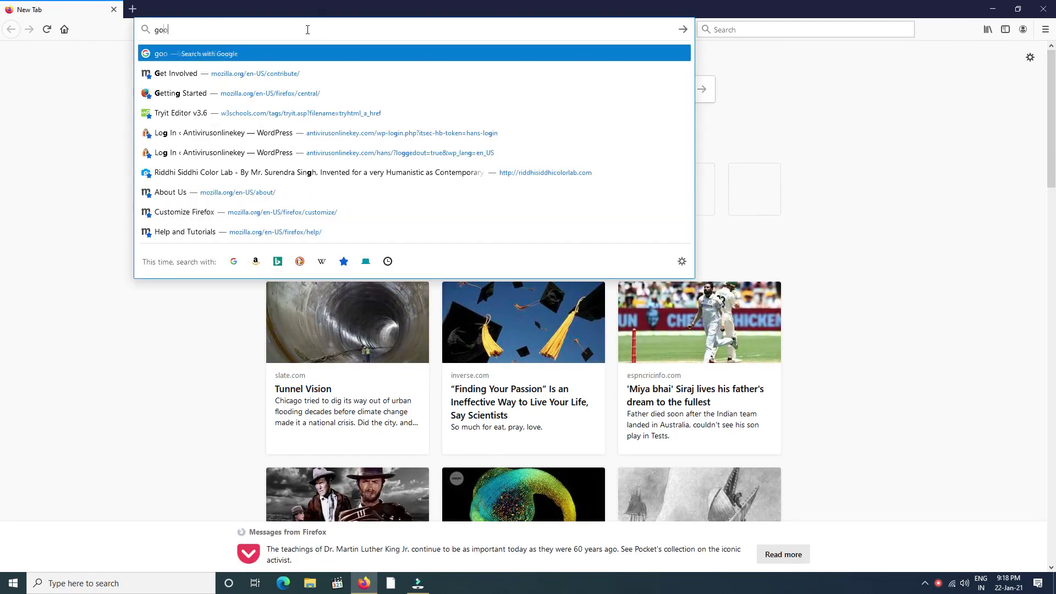
pyautogui.write('gle.com')
pyautogui.press('Return')
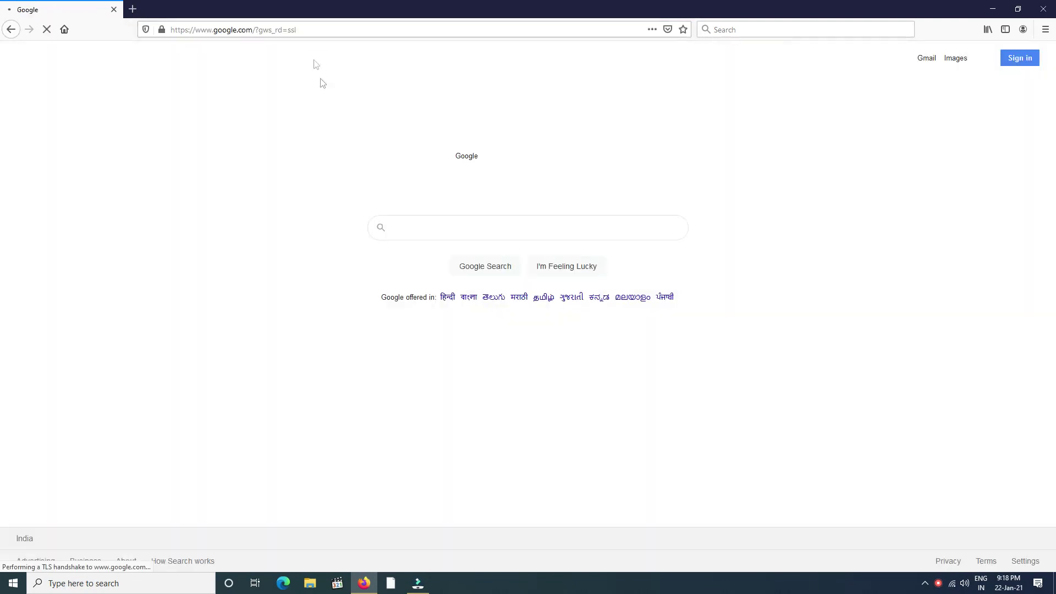
# Search Google for 'antivirus online key' and open the antivirusonlinekey.com result.
pyautogui.click(415, 229)
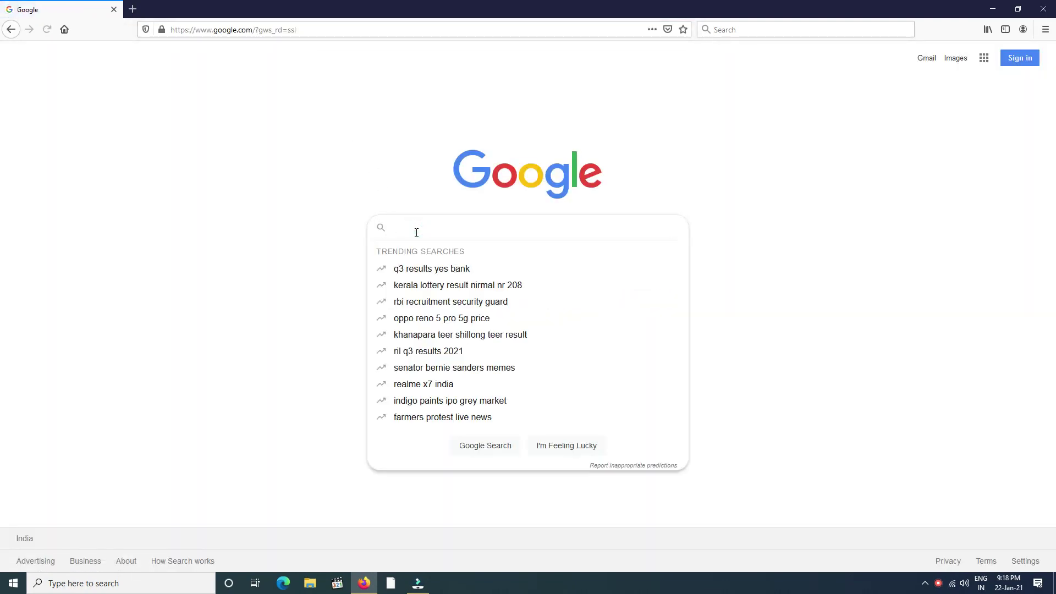
pyautogui.write('antivirus onli')
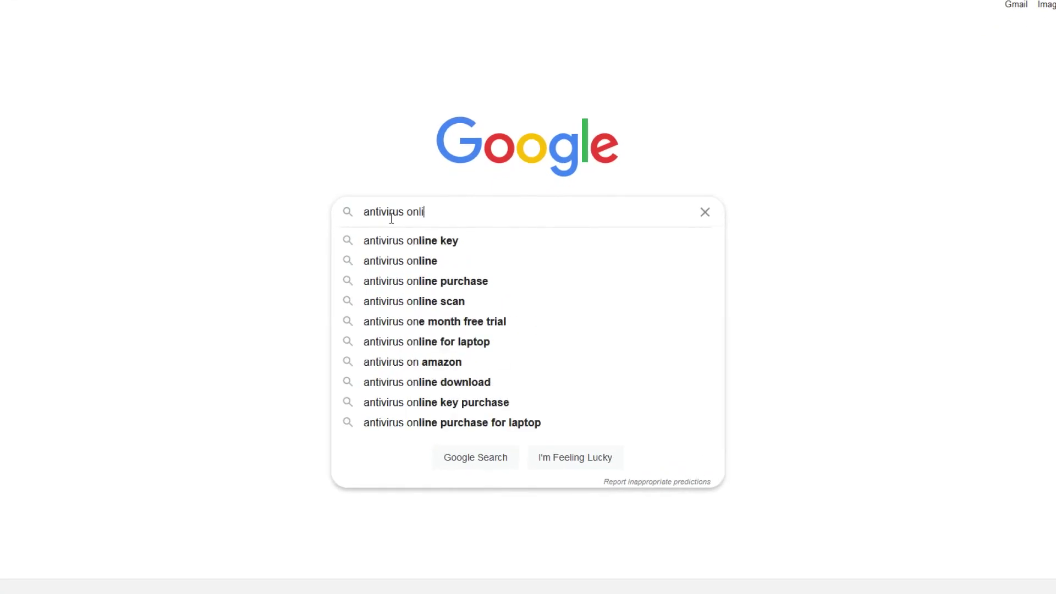
pyautogui.write('ne key')
pyautogui.press('Return')
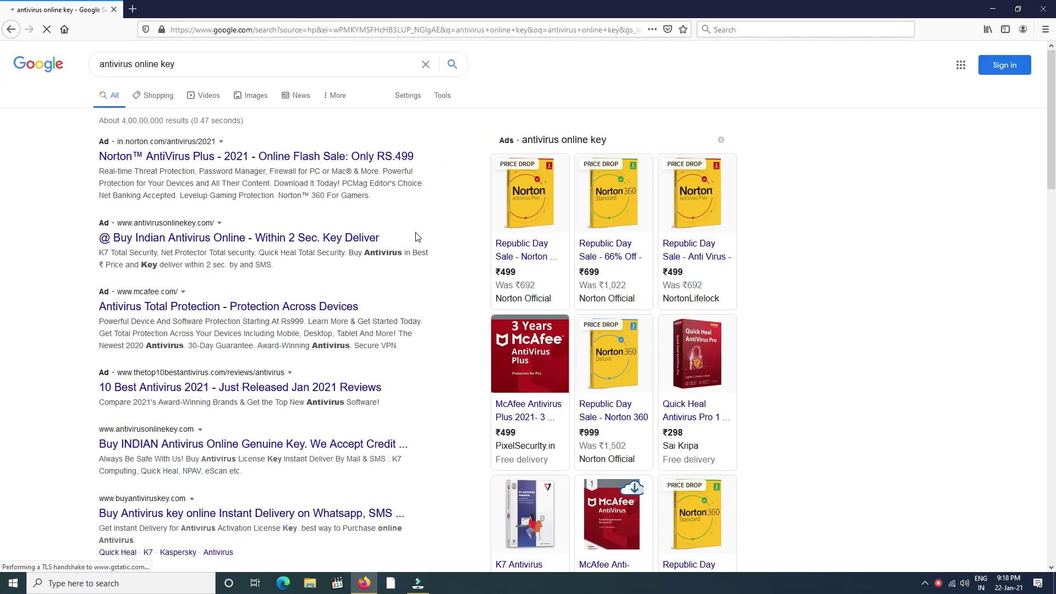
pyautogui.scroll(-2, 417, 236)
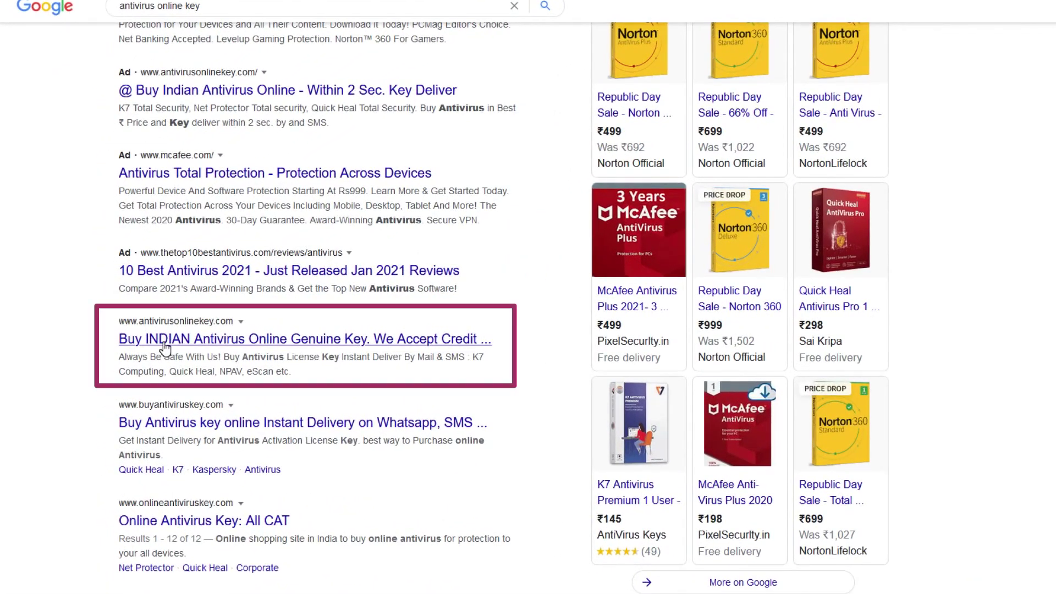
pyautogui.click(165, 344)
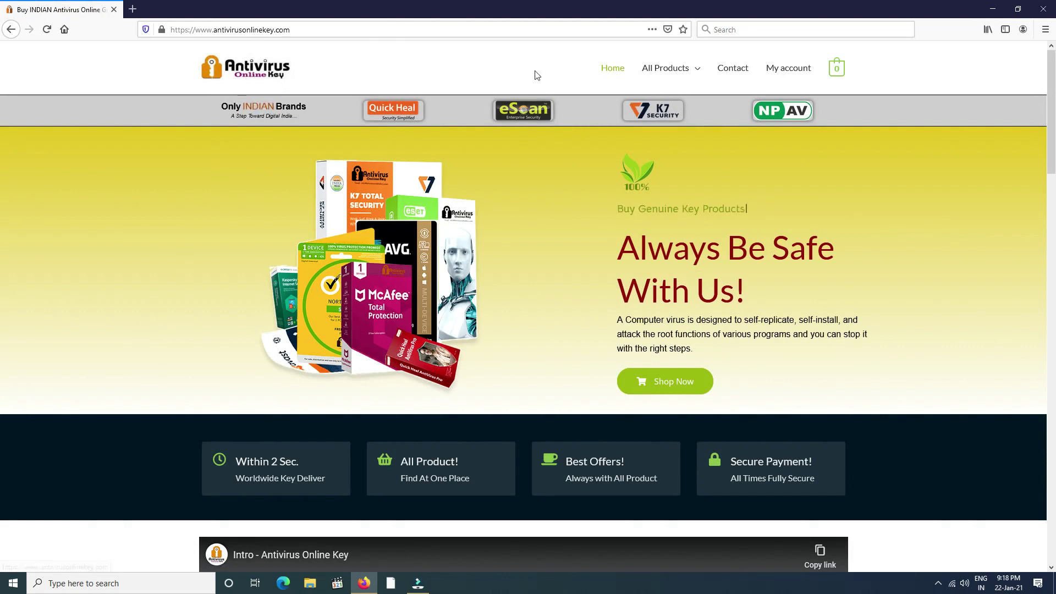
# Preview the All Products menu and the empty cart on the loaded home page.
pyautogui.moveTo(663, 76)
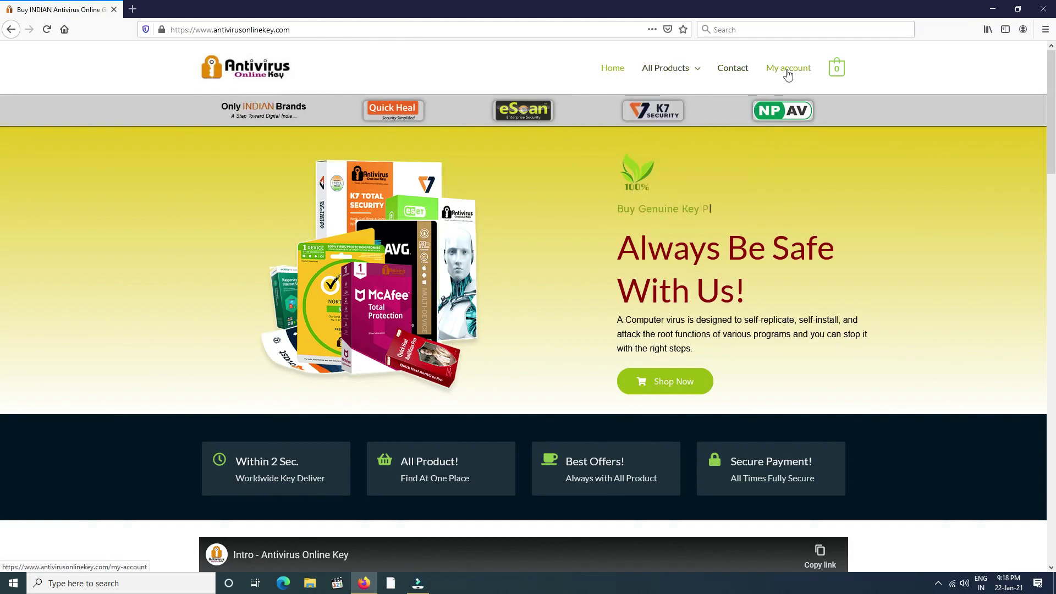
pyautogui.moveTo(835, 76)
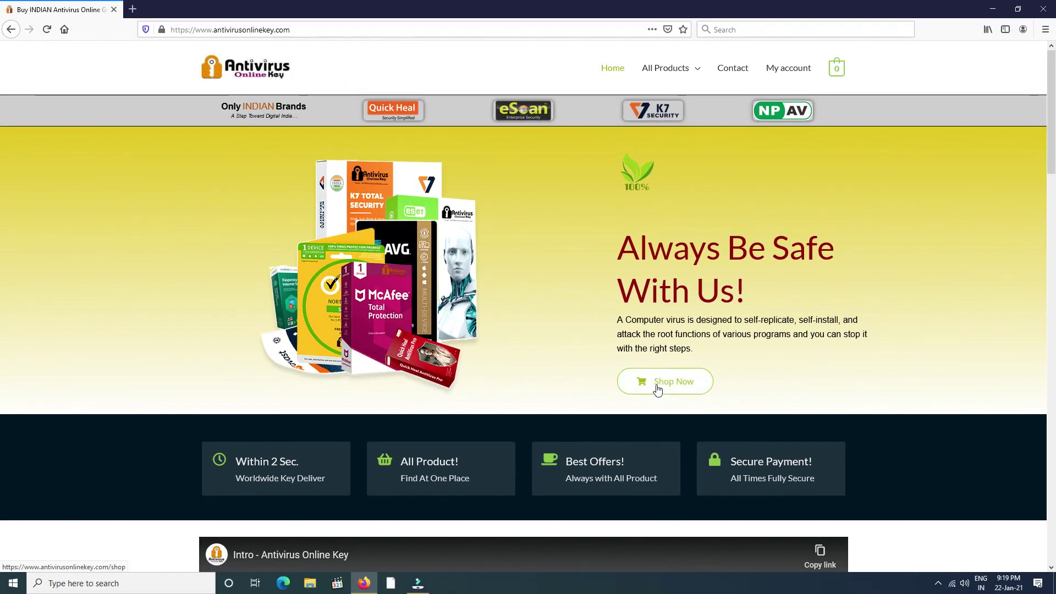
# Play the intro video briefly, pause it, and scroll down to Popular INDIAN Brands.
pyautogui.scroll(-3, 658, 388)
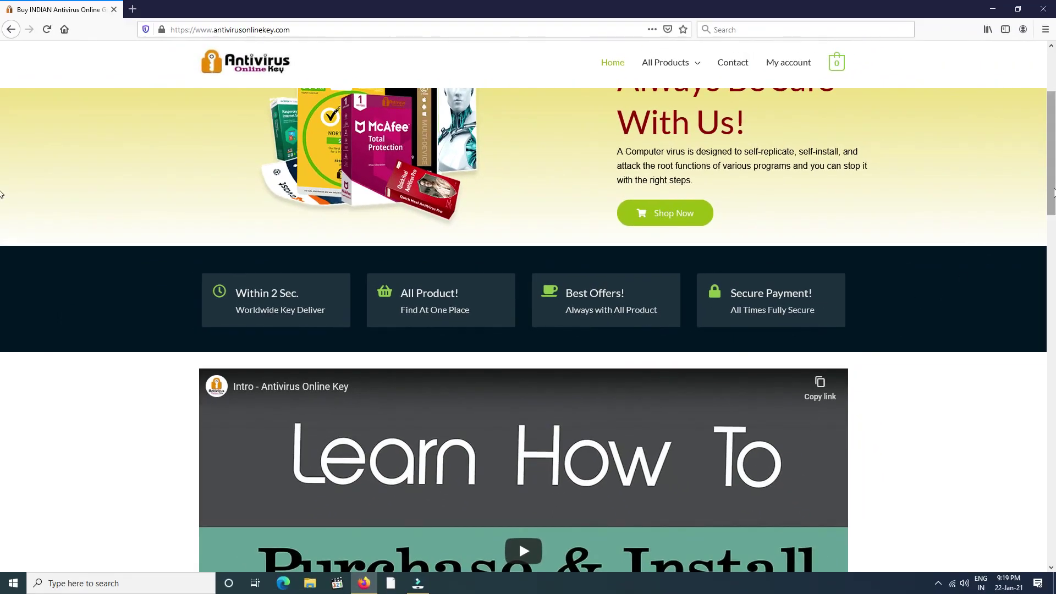
pyautogui.moveTo(1053, 195); pyautogui.dragTo(1053, 253)
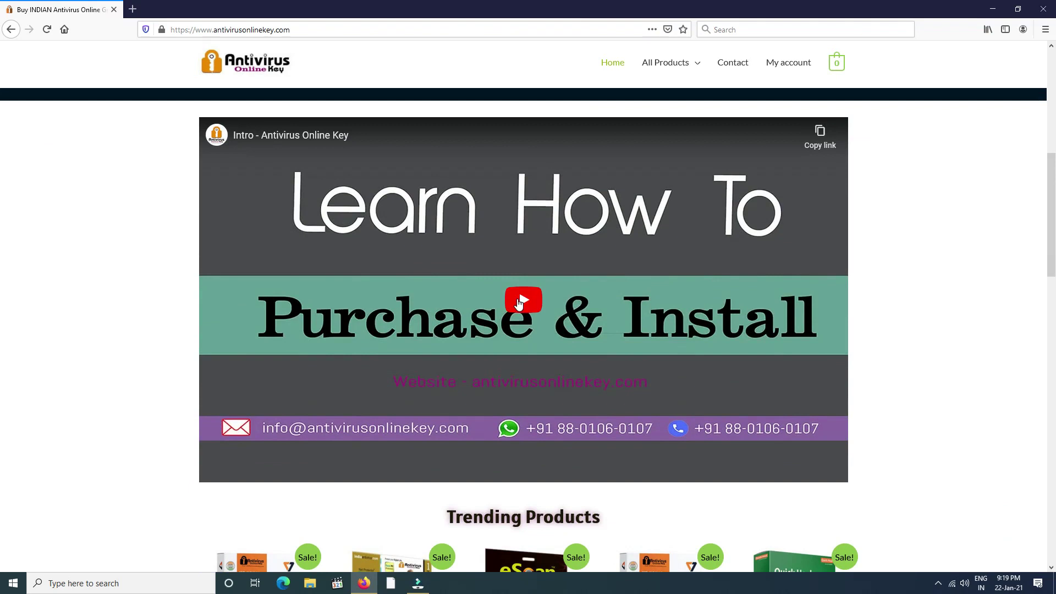
pyautogui.click(519, 302)
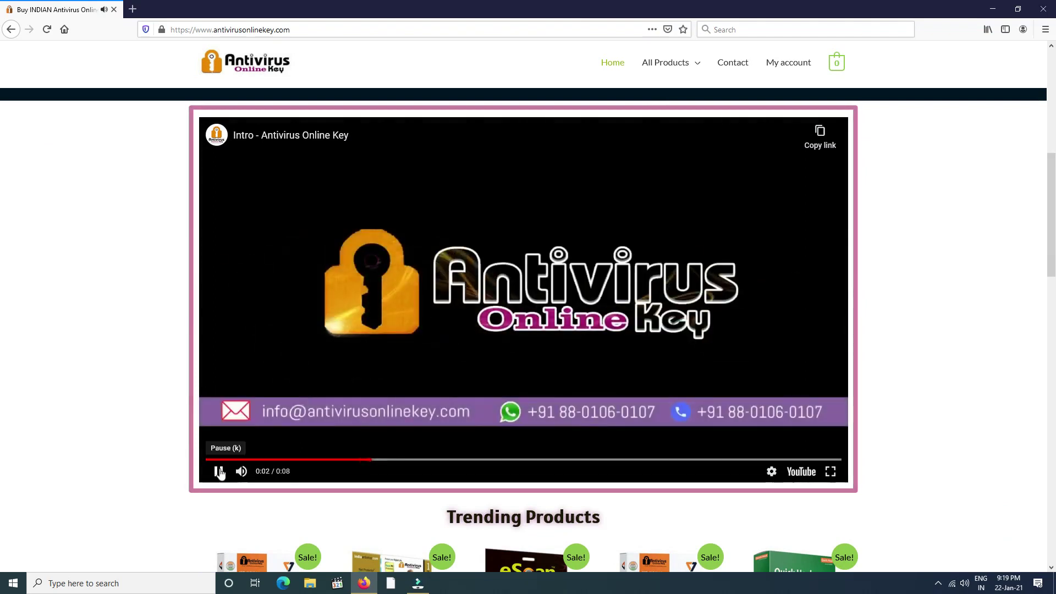
pyautogui.click(219, 472)
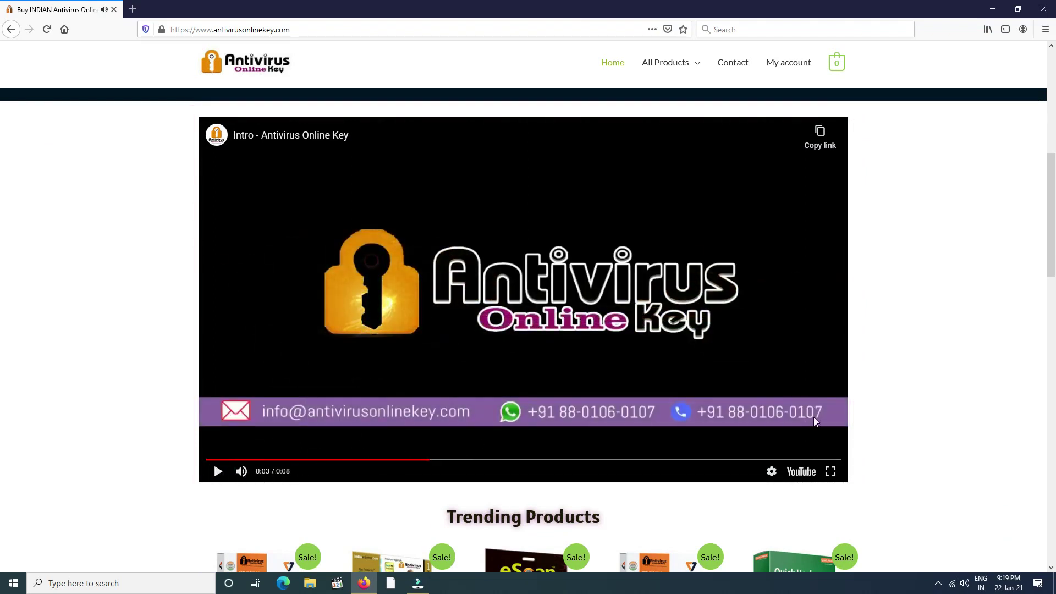
pyautogui.moveTo(1051, 267); pyautogui.dragTo(1051, 363)
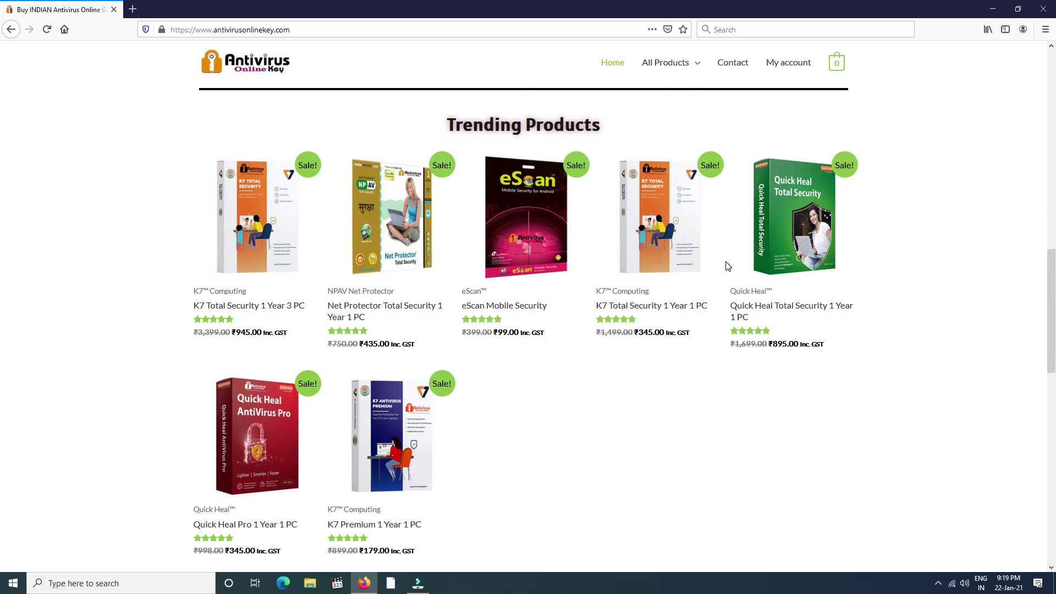
pyautogui.moveTo(1048, 301); pyautogui.dragTo(1051, 430)
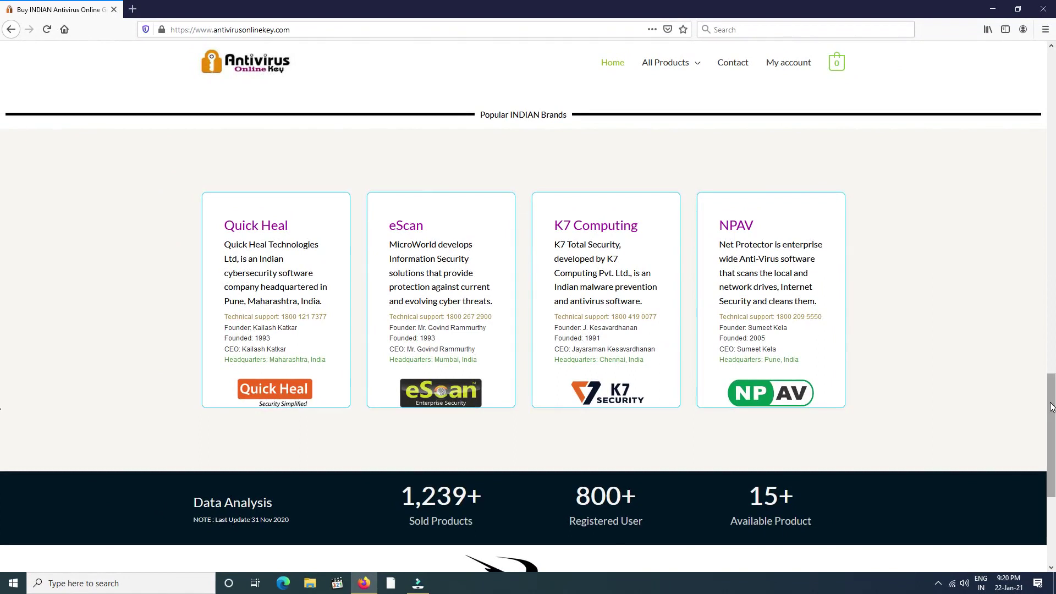
pyautogui.scroll(-5, 285, 275)
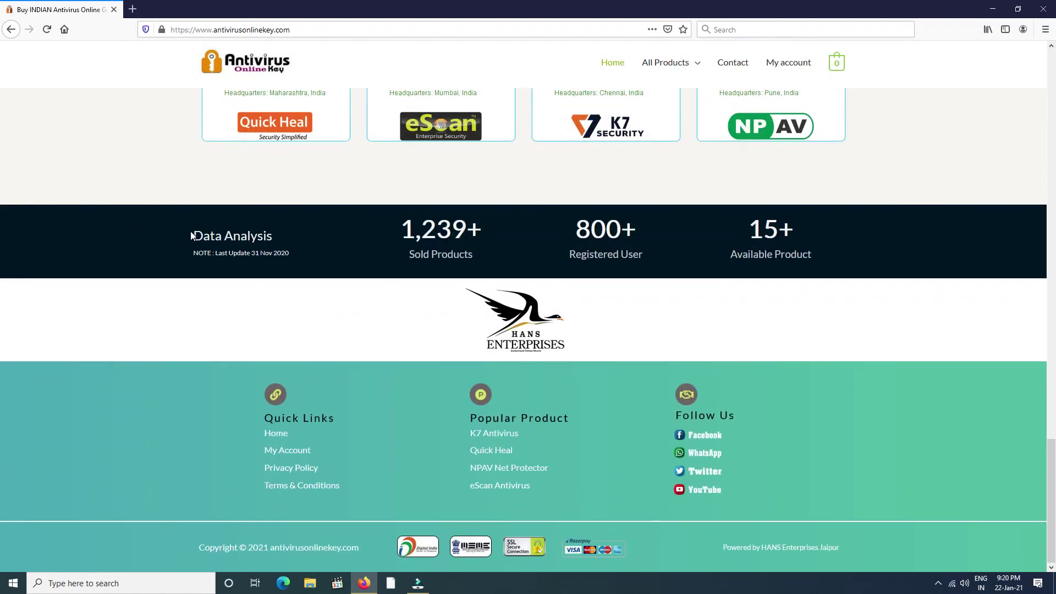
pyautogui.moveTo(194, 235); pyautogui.dragTo(313, 258)
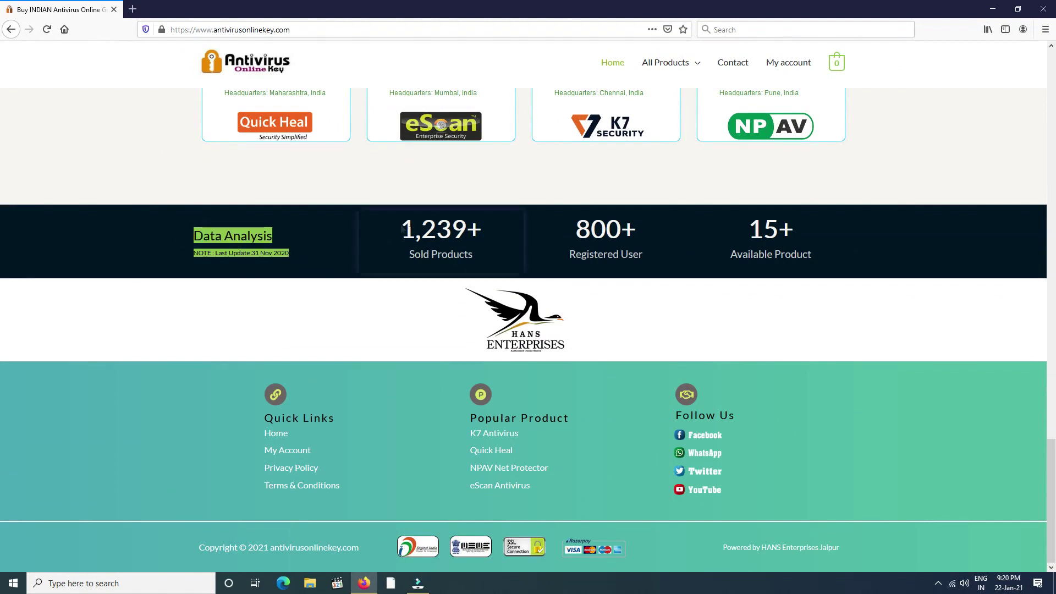
pyautogui.moveTo(406, 226); pyautogui.dragTo(477, 254)
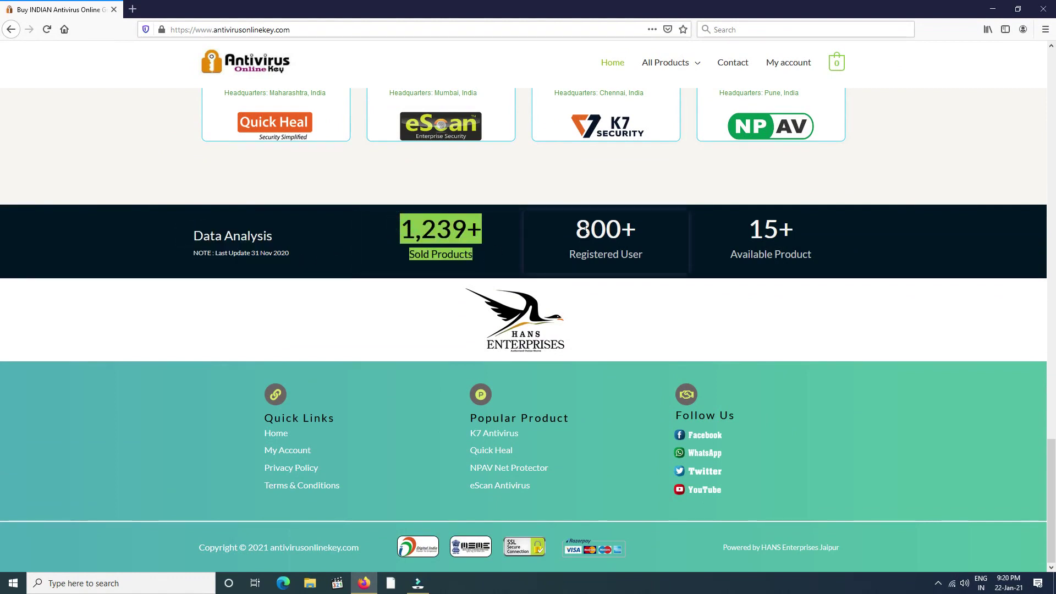
pyautogui.moveTo(575, 225); pyautogui.dragTo(667, 261)
pyautogui.moveTo(757, 229); pyautogui.dragTo(817, 254)
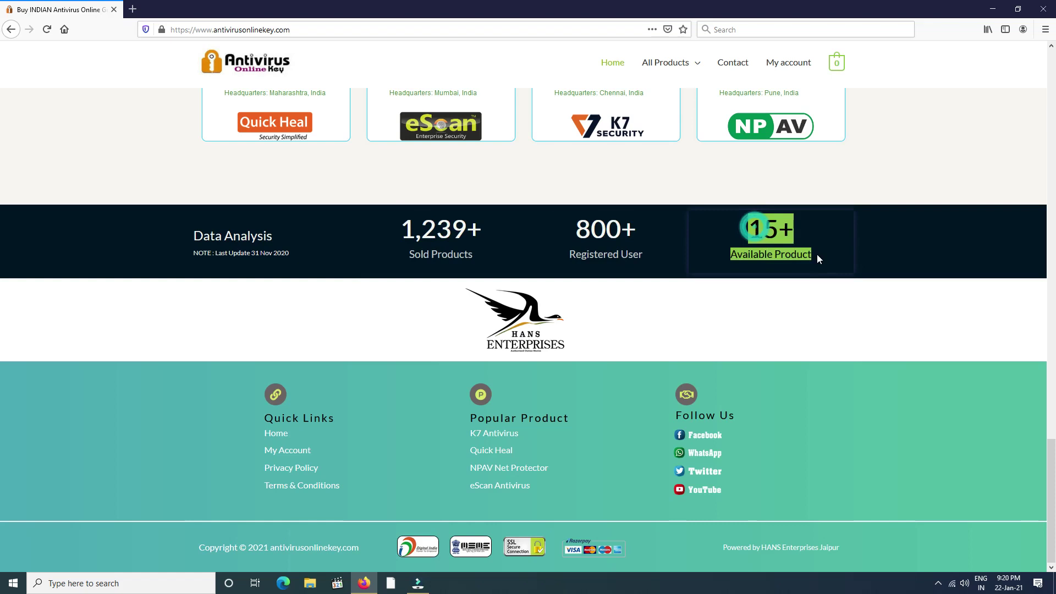
pyautogui.click(830, 299)
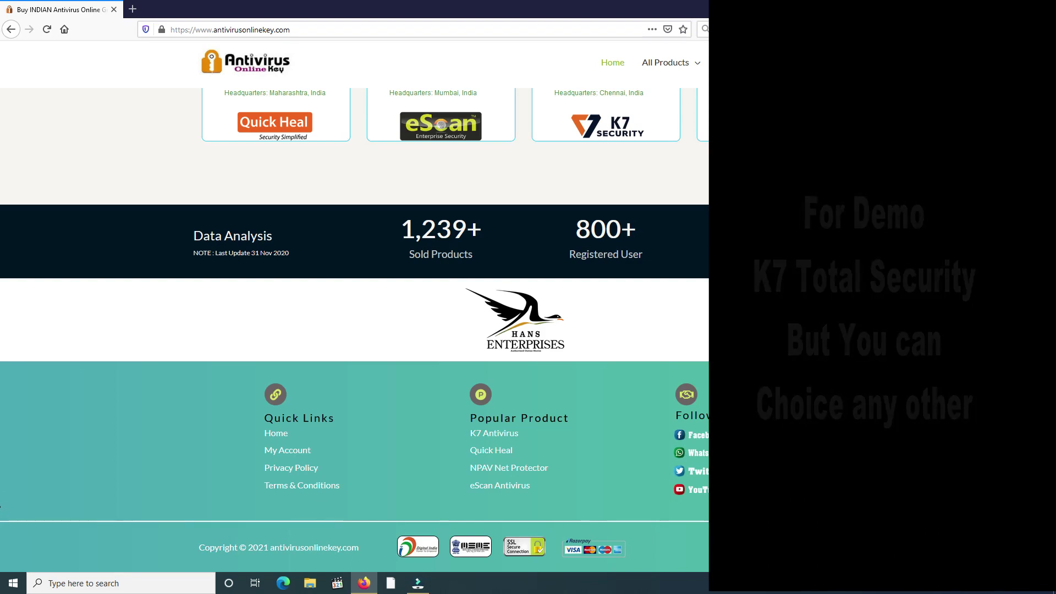
# Open the K7 Security brand page and scroll through its three products at ₹945, ₹345 and ₹179.
pyautogui.scroll(4, 1, 449)
pyautogui.scroll(15, 1030, 154)
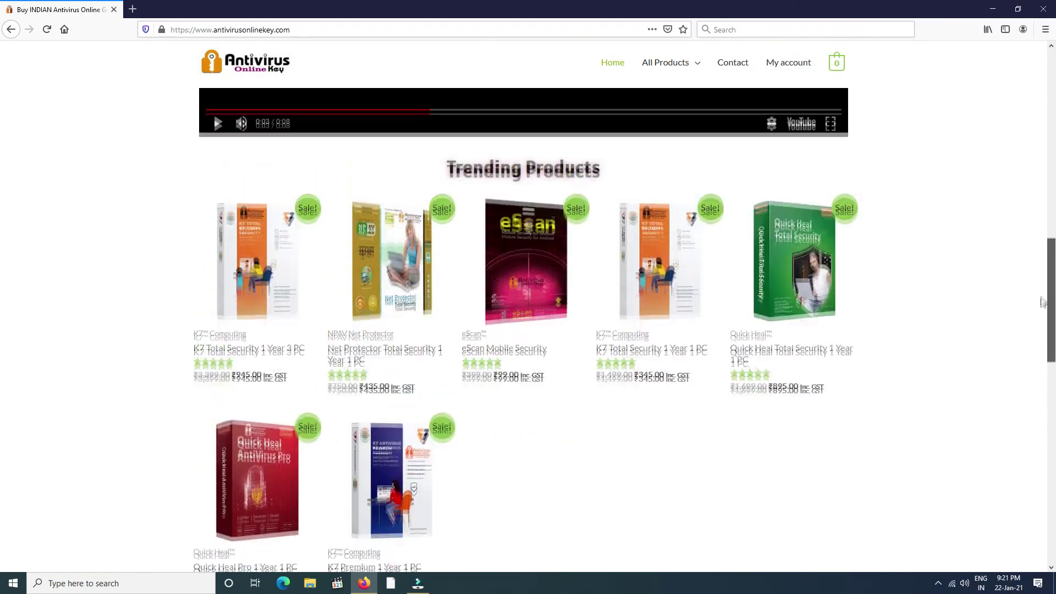
pyautogui.scroll(3, 1027, 127)
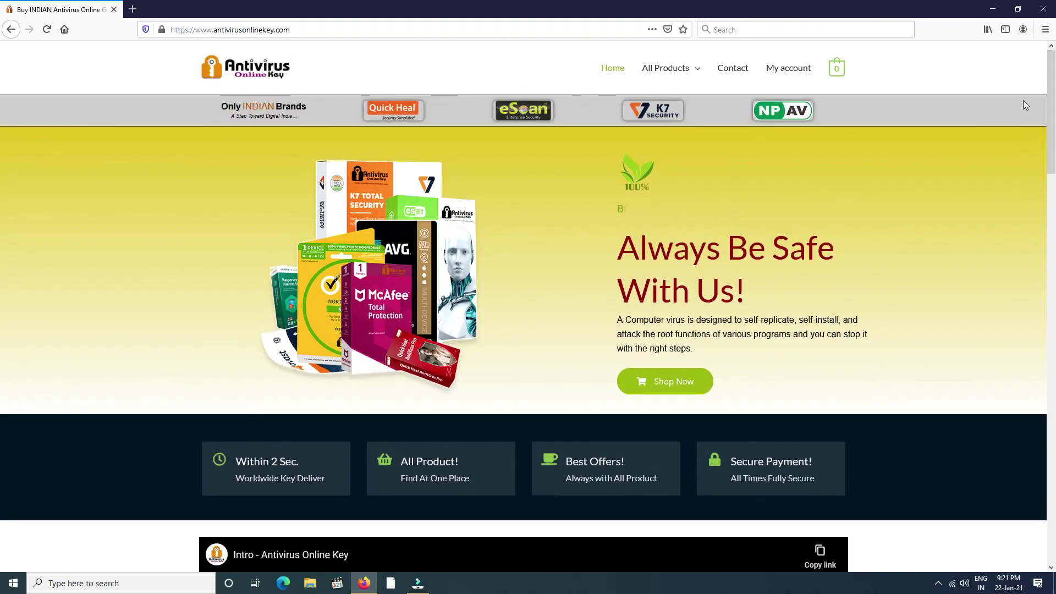
pyautogui.click(656, 111)
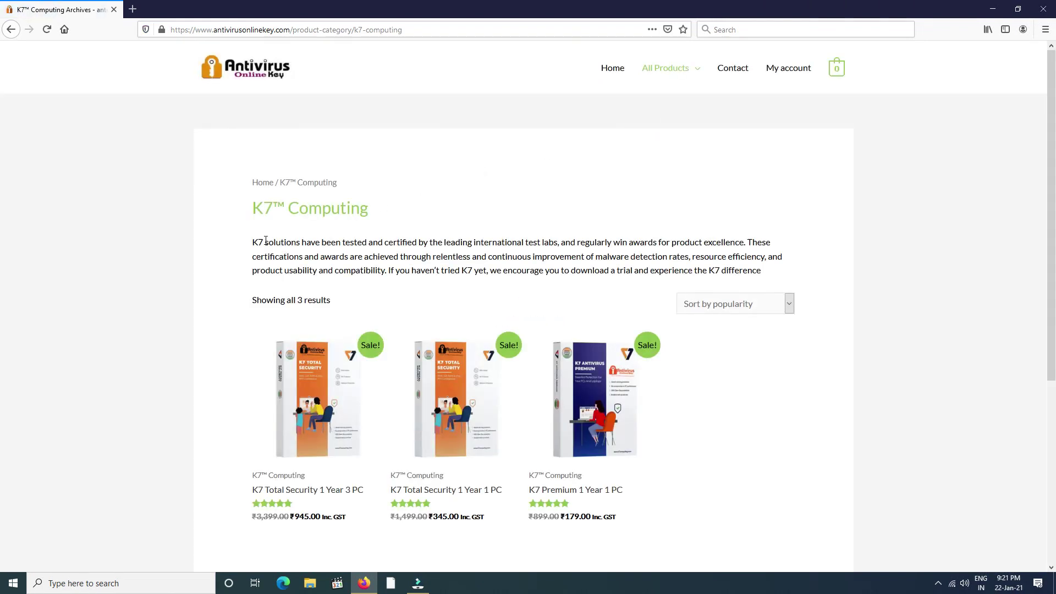
pyautogui.moveTo(254, 244); pyautogui.dragTo(768, 283)
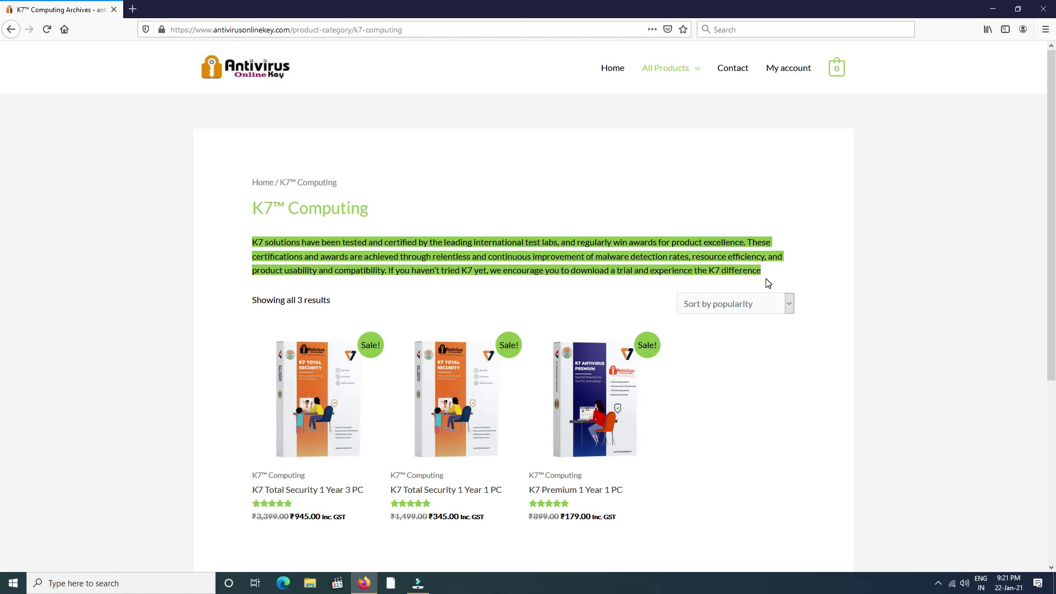
pyautogui.click(868, 422)
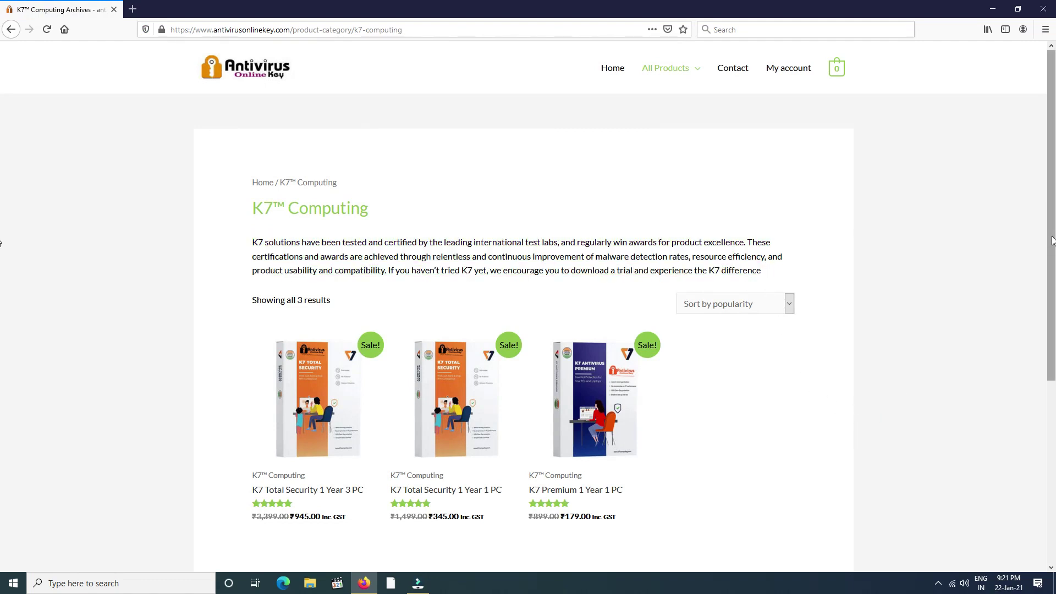
pyautogui.moveTo(1051, 258); pyautogui.dragTo(1054, 320)
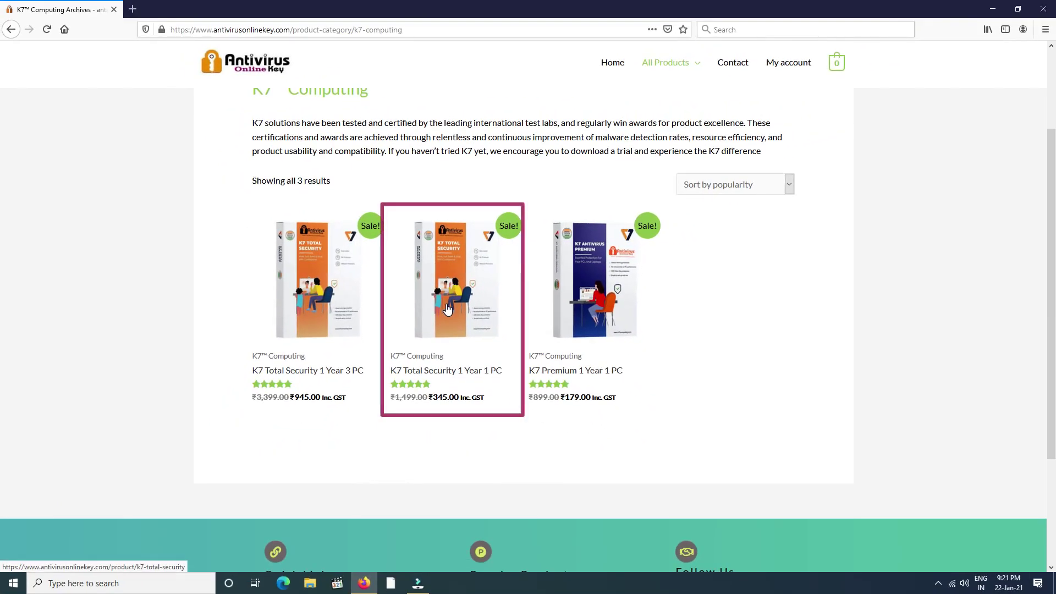
pyautogui.click(447, 309)
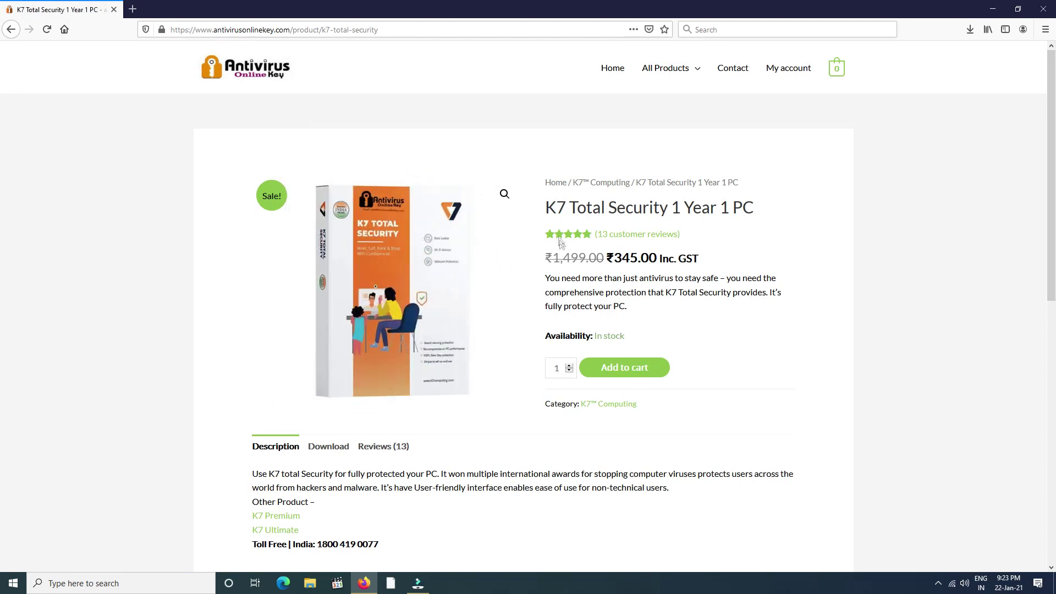
pyautogui.moveTo(549, 205); pyautogui.dragTo(755, 208)
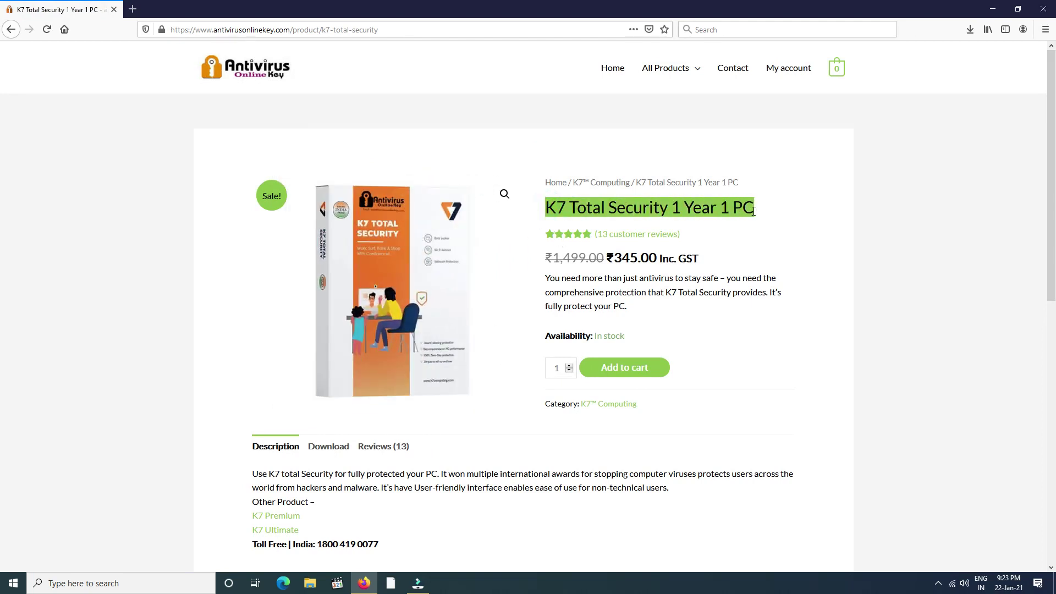
pyautogui.click(728, 330)
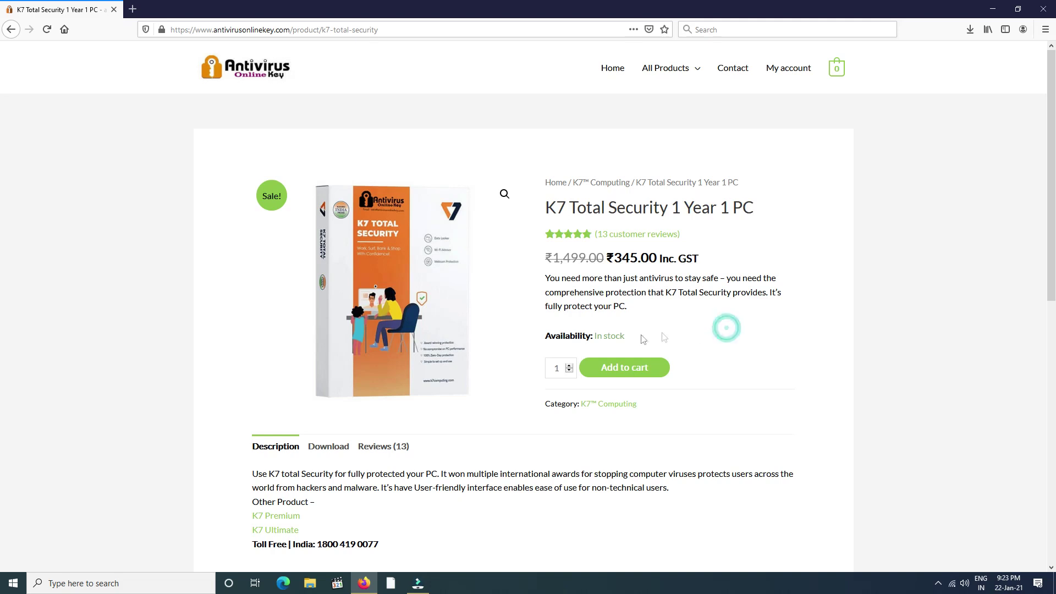
pyautogui.click(569, 368)
pyautogui.click(569, 368)
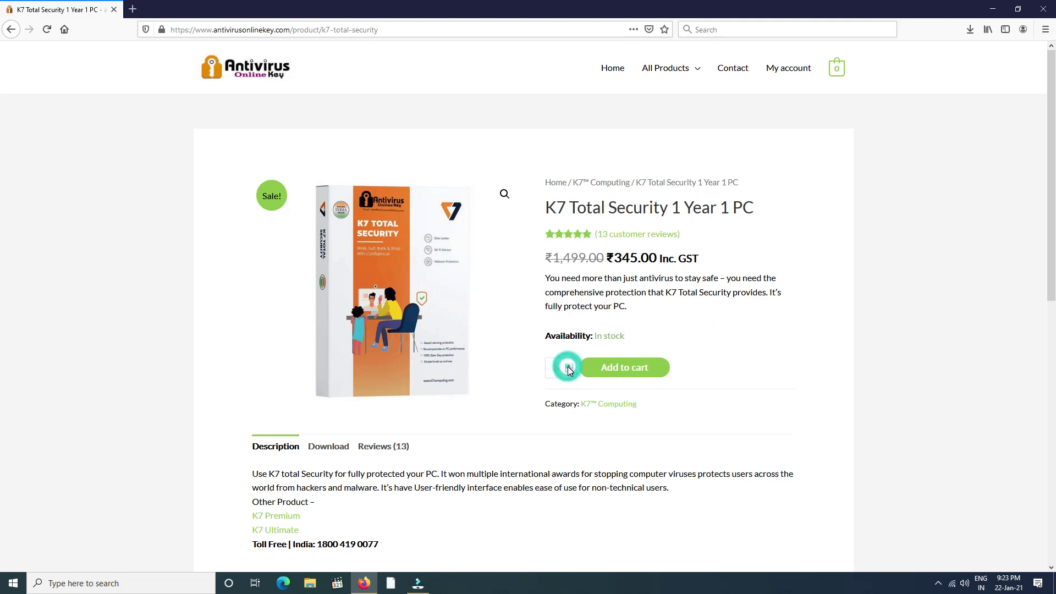
pyautogui.click(570, 372)
pyautogui.click(569, 372)
pyautogui.click(570, 371)
pyautogui.click(570, 372)
pyautogui.click(569, 372)
pyautogui.scroll(-3, 568, 368)
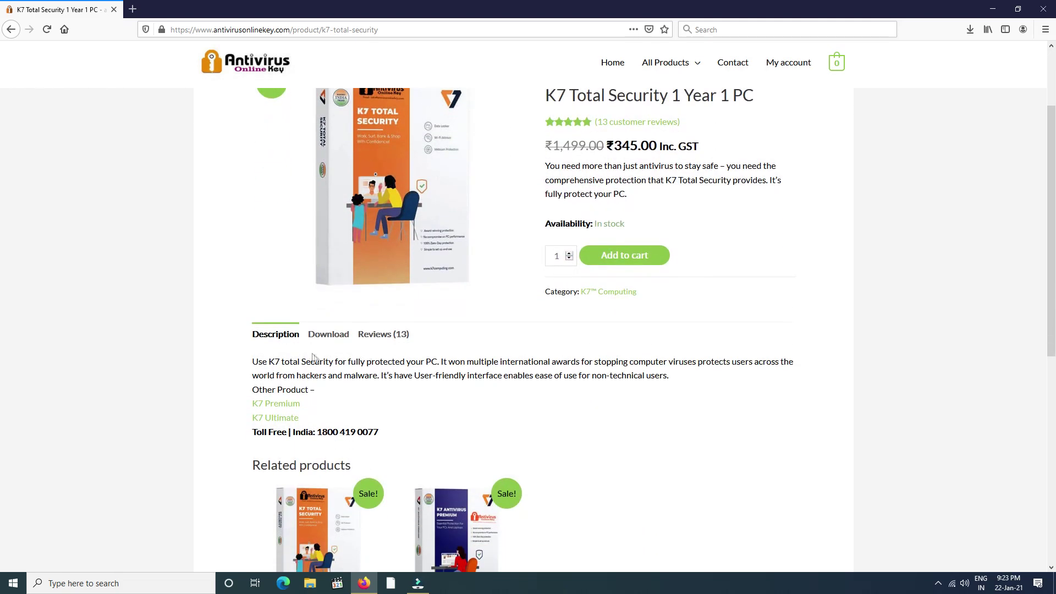
pyautogui.moveTo(252, 362); pyautogui.dragTo(685, 384)
# Save setup-eng-ts.exe from the product's Download tab, then pause it in Firefox Downloads.
pyautogui.click(327, 338)
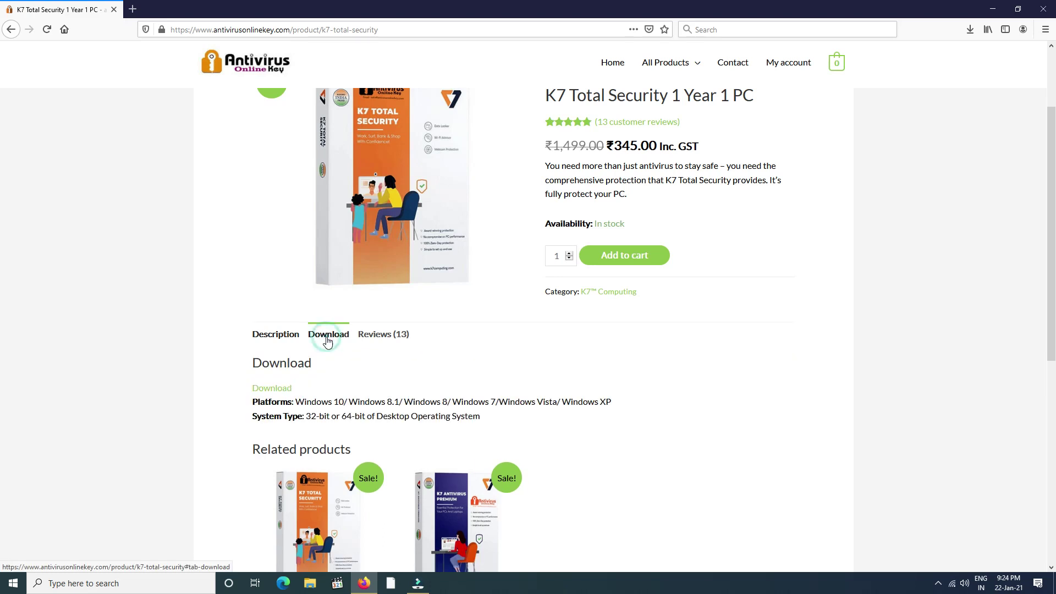
pyautogui.click(279, 392)
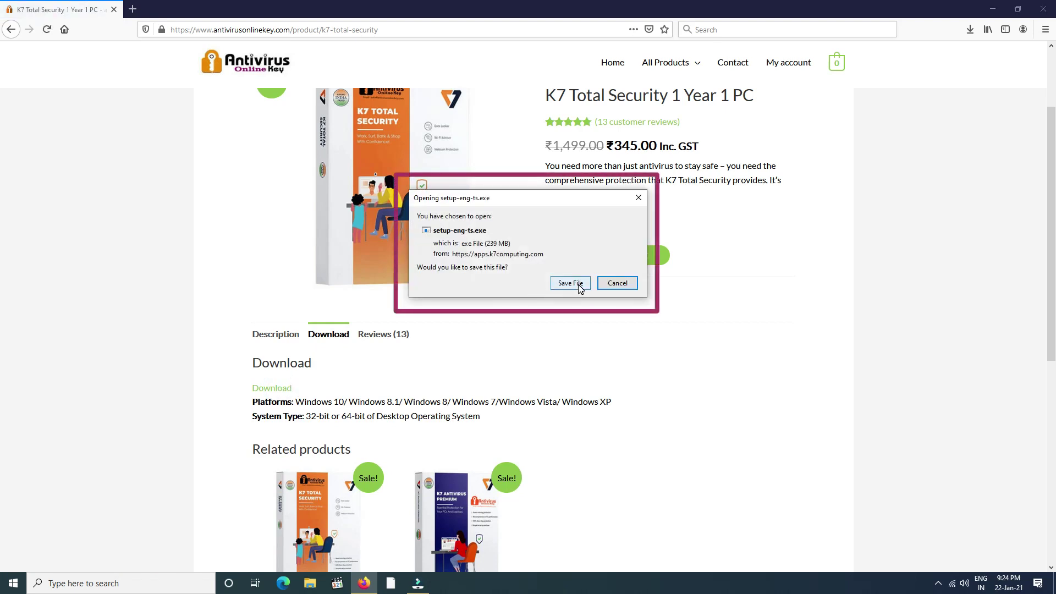
pyautogui.click(570, 283)
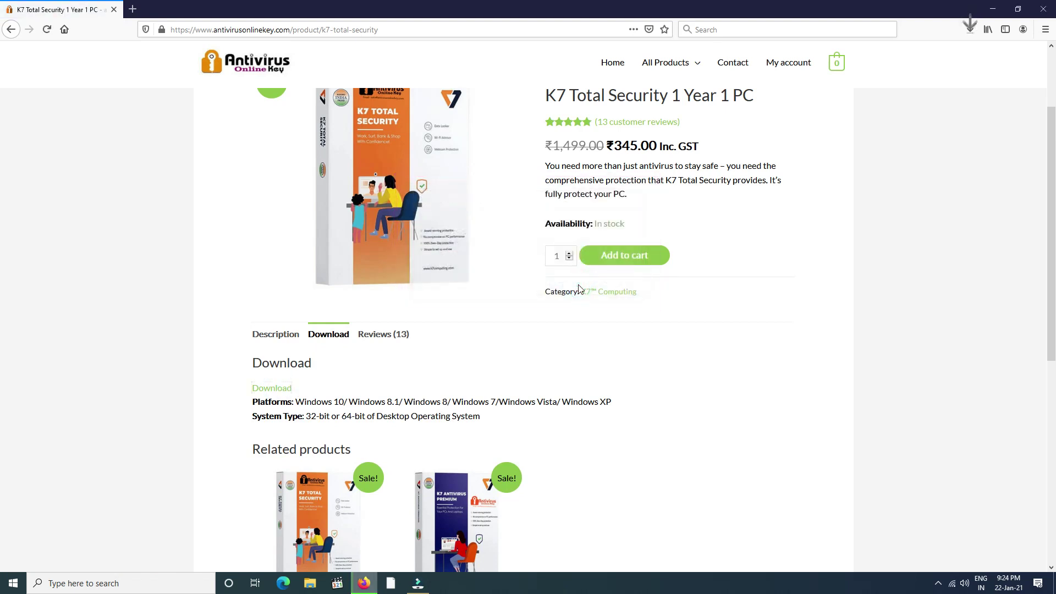
pyautogui.click(964, 32)
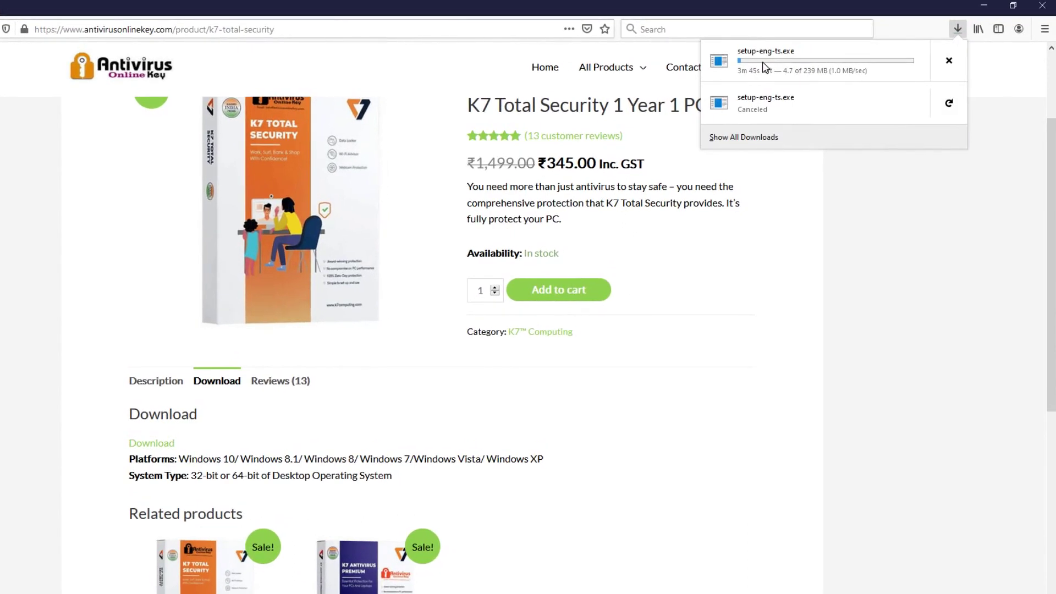
pyautogui.rightClick(764, 67)
pyautogui.click(782, 72)
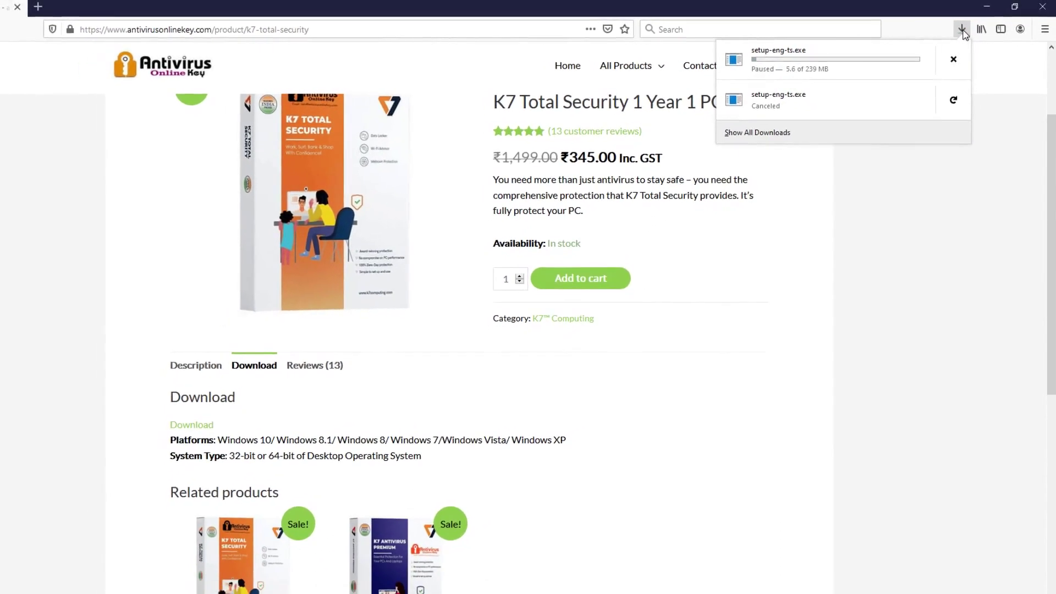
pyautogui.click(963, 30)
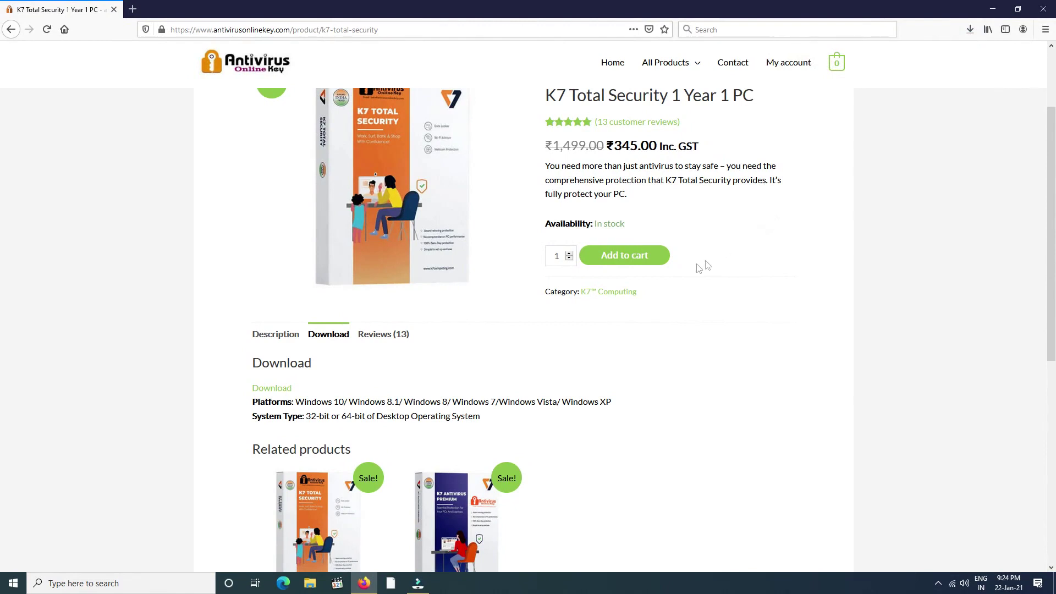
# Add K7 Total Security 1 Year 1 PC (₹345) to the cart and go to checkout.
pyautogui.click(632, 266)
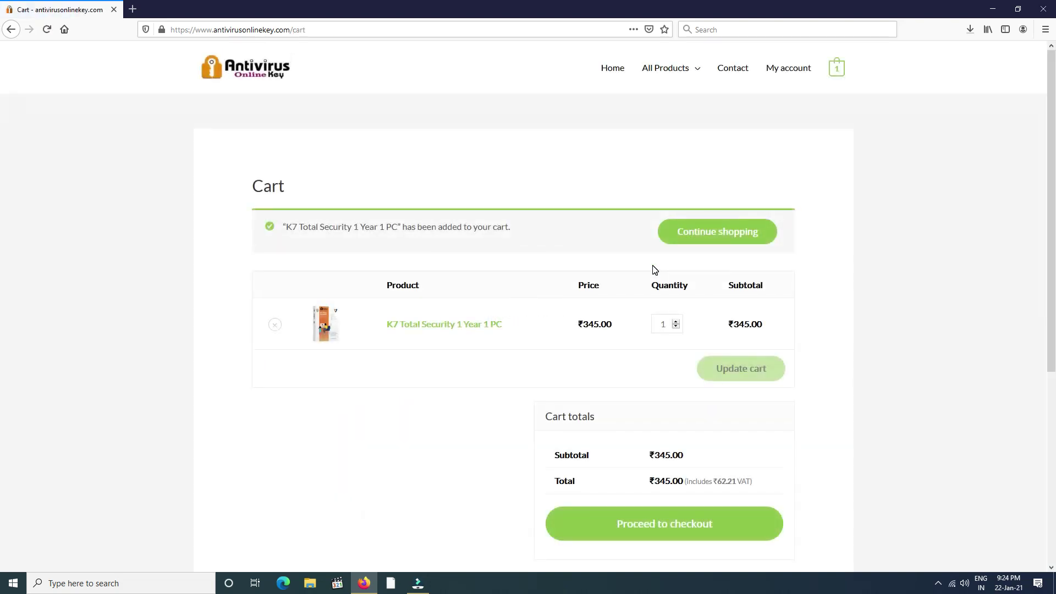
pyautogui.scroll(-2, 1040, 254)
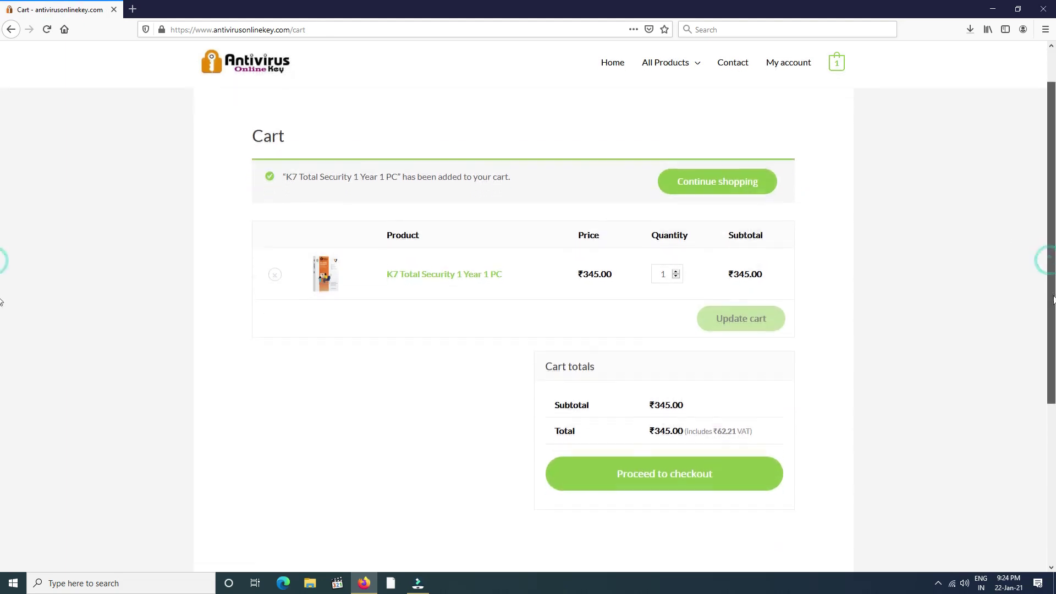
pyautogui.click(688, 462)
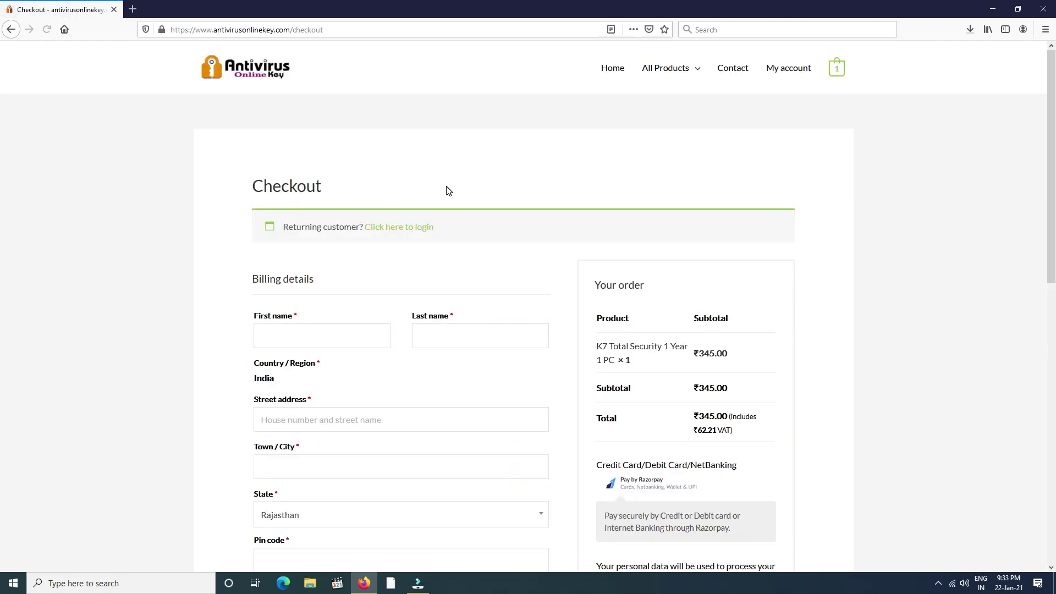
# Expand and collapse the returning-customer login, then start the billing first name.
pyautogui.click(412, 229)
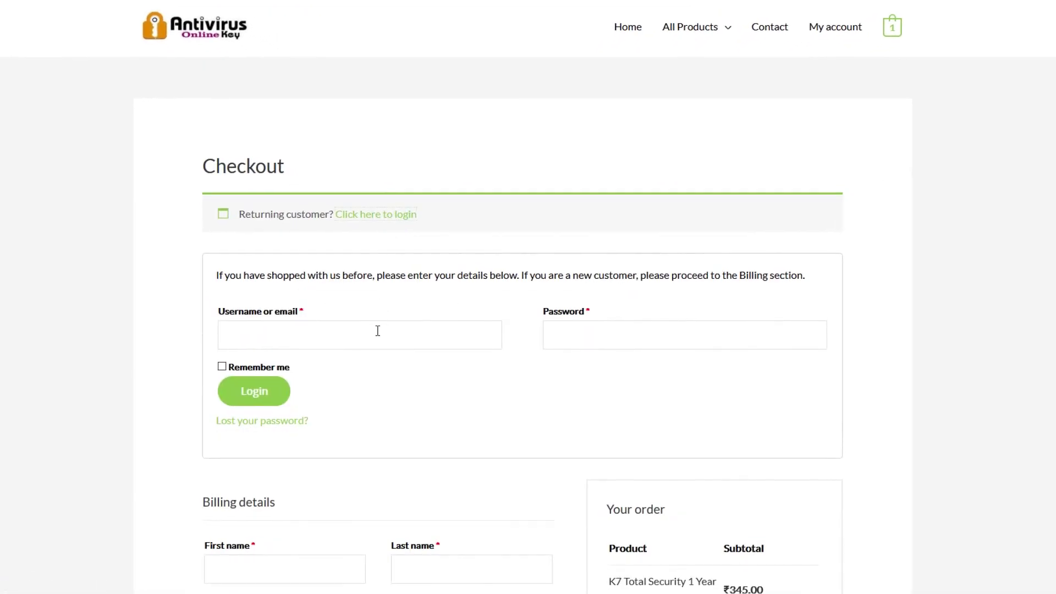
pyautogui.click(590, 334)
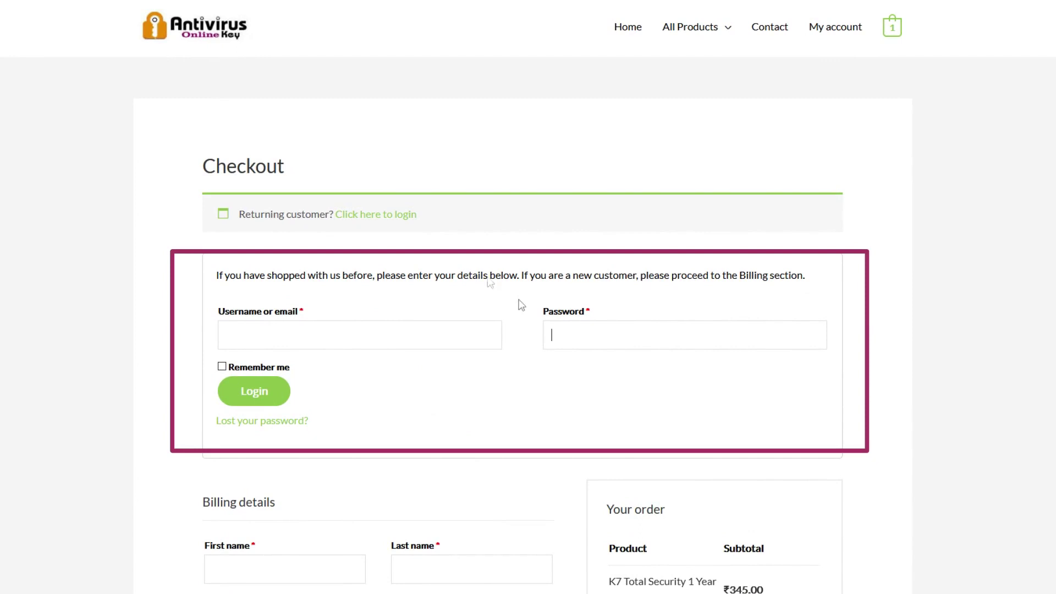
pyautogui.click(391, 218)
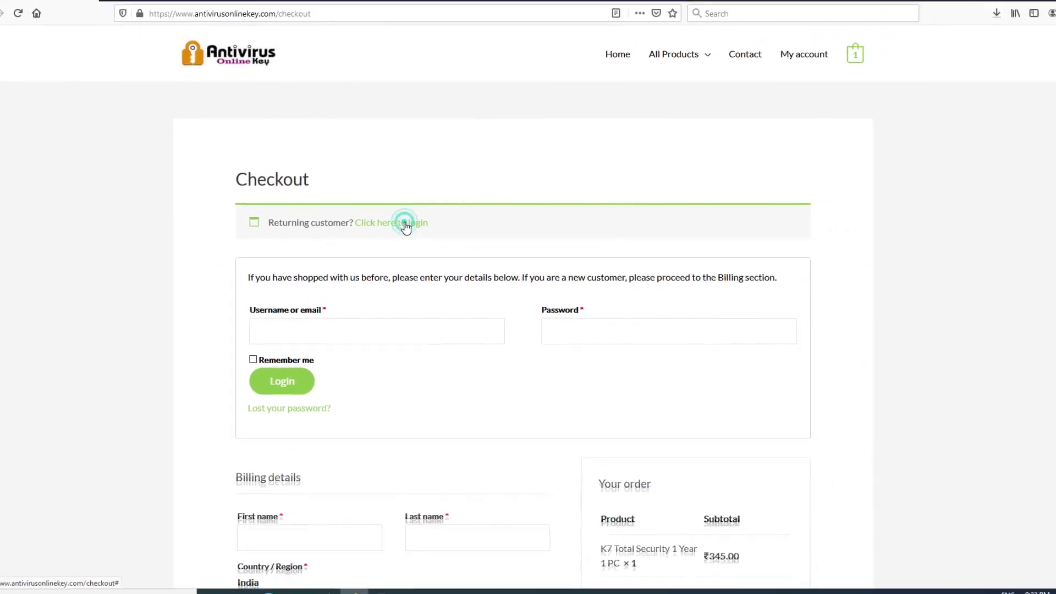
pyautogui.scroll(-3, 1, 231)
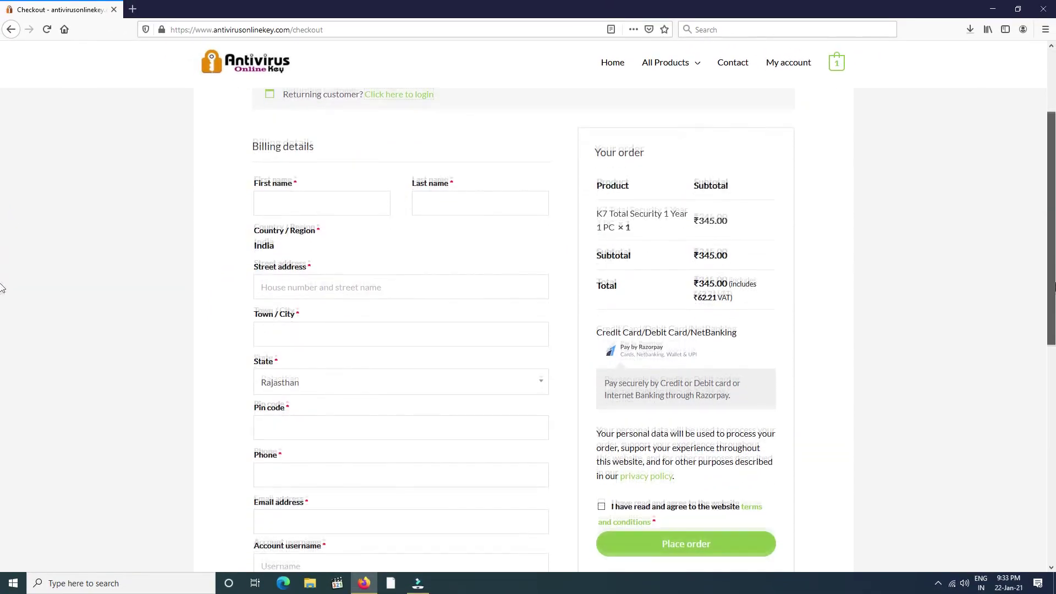
pyautogui.click(261, 154)
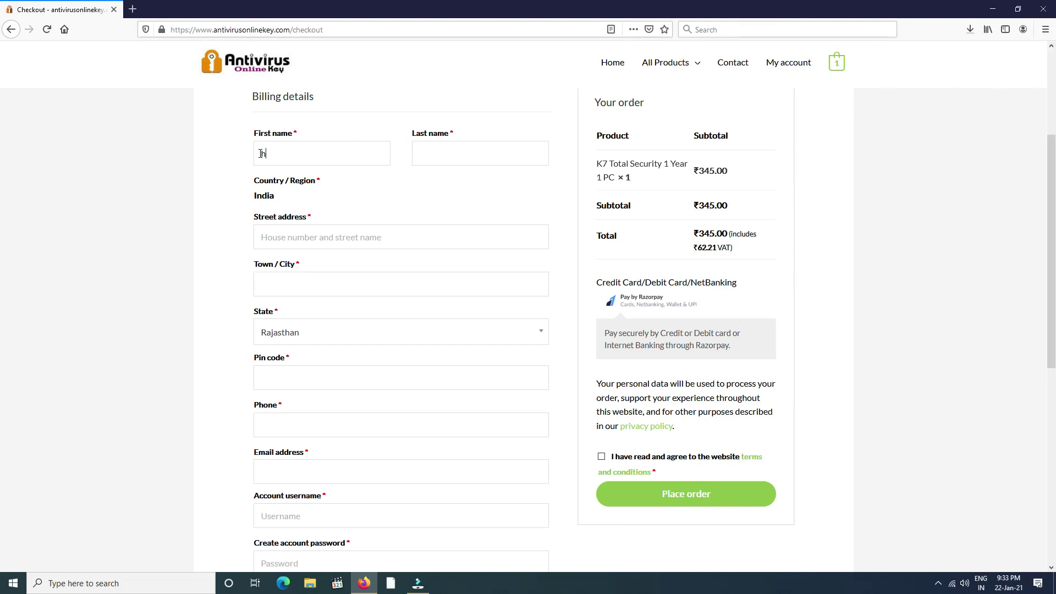
# Fill in billing name, address, city, Rajasthan state, PIN code, e-mail and account password.
pyautogui.write('HANS')
pyautogui.press('Tab')
pyautogui.write('ENTERPRISES')
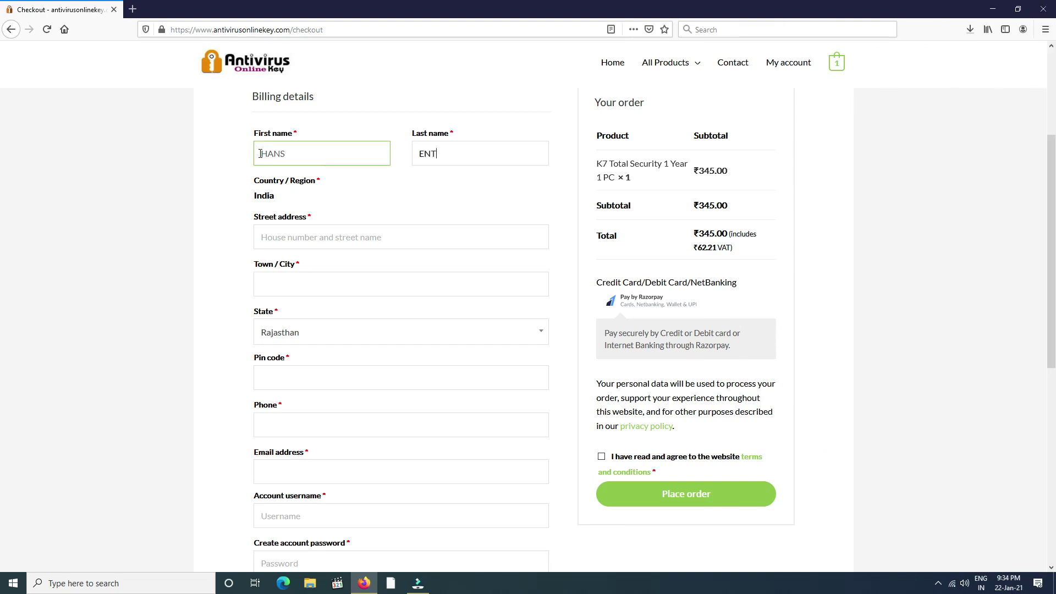
pyautogui.press('Tab')
pyautogui.write('PHULERA')
pyautogui.press('Tab')
pyautogui.write('JAIPURRAJ')
pyautogui.click(309, 390)
pyautogui.write('302001')
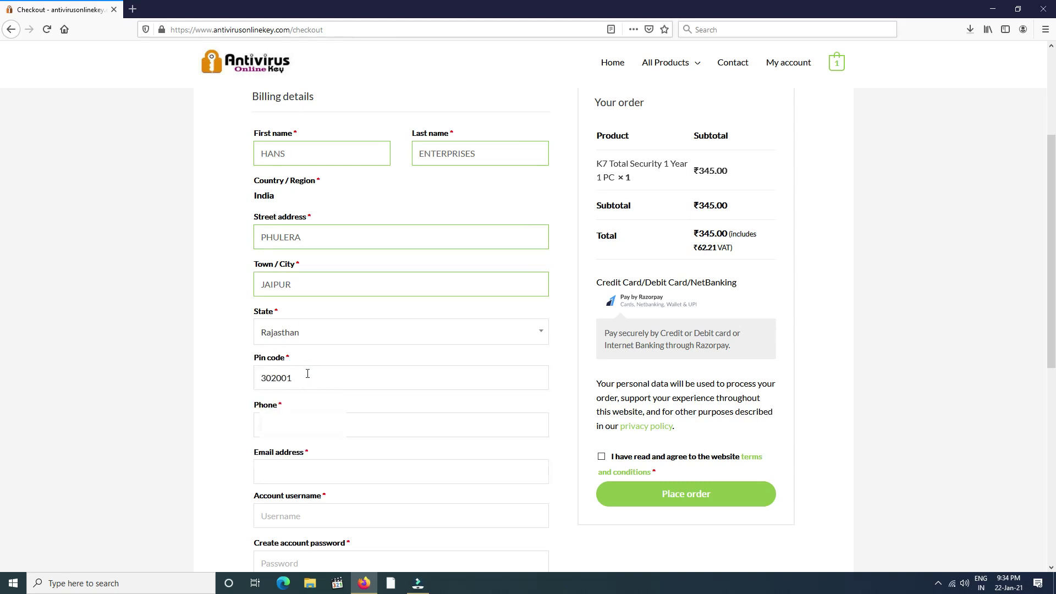
pyautogui.press('Tab')
pyautogui.press('Tab')
pyautogui.press('Tab')
pyautogui.write('HANS')
pyautogui.press('Tab')
pyautogui.write('•••••')
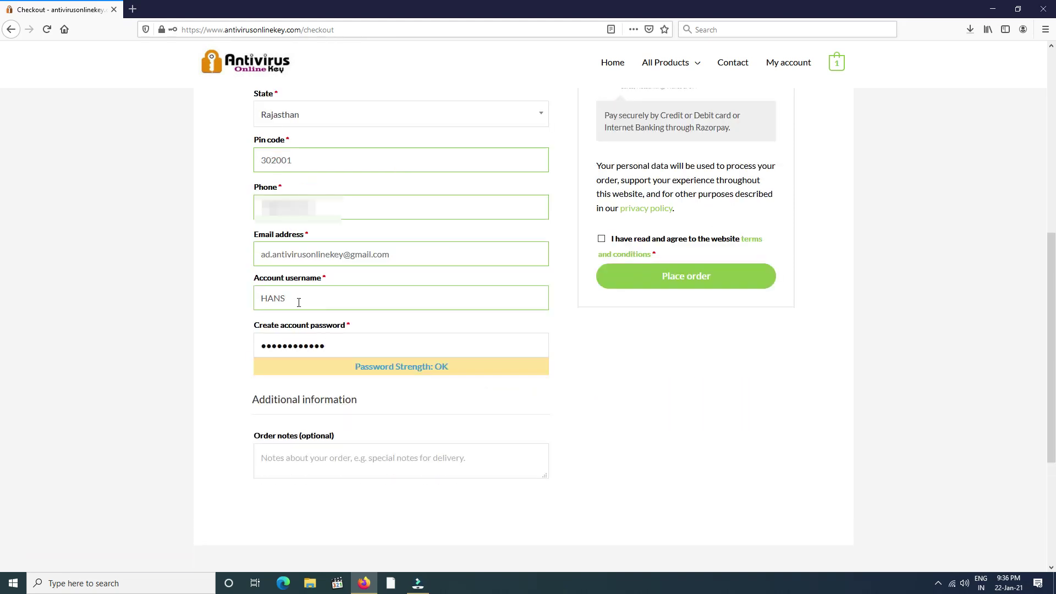
# Review the ₹345 order summary, accept the terms and conditions, and place the order.
pyautogui.scroll(5, 299, 302)
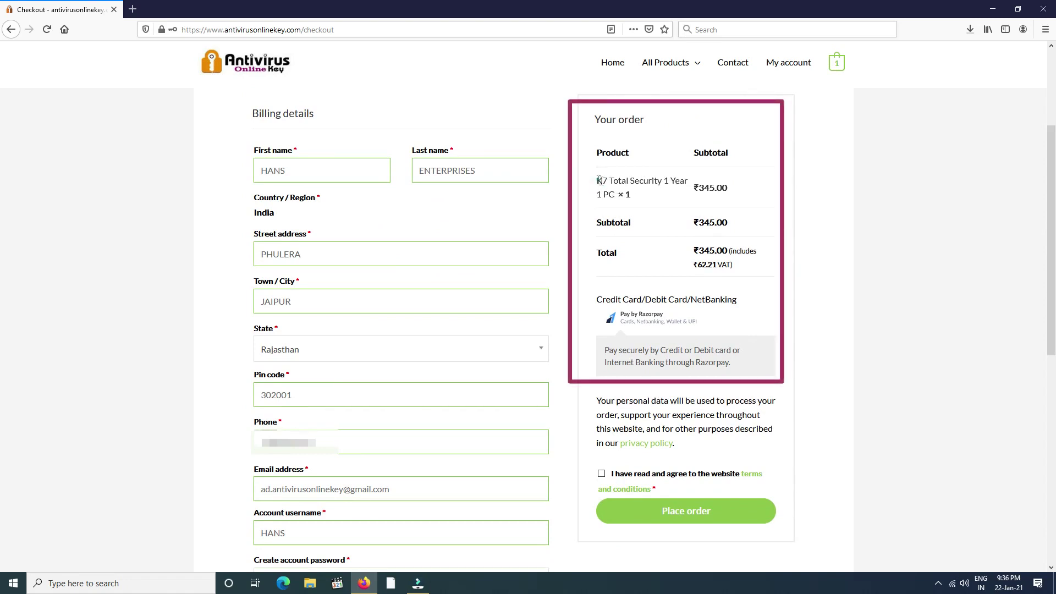
pyautogui.moveTo(599, 181); pyautogui.dragTo(743, 196)
pyautogui.click(740, 272)
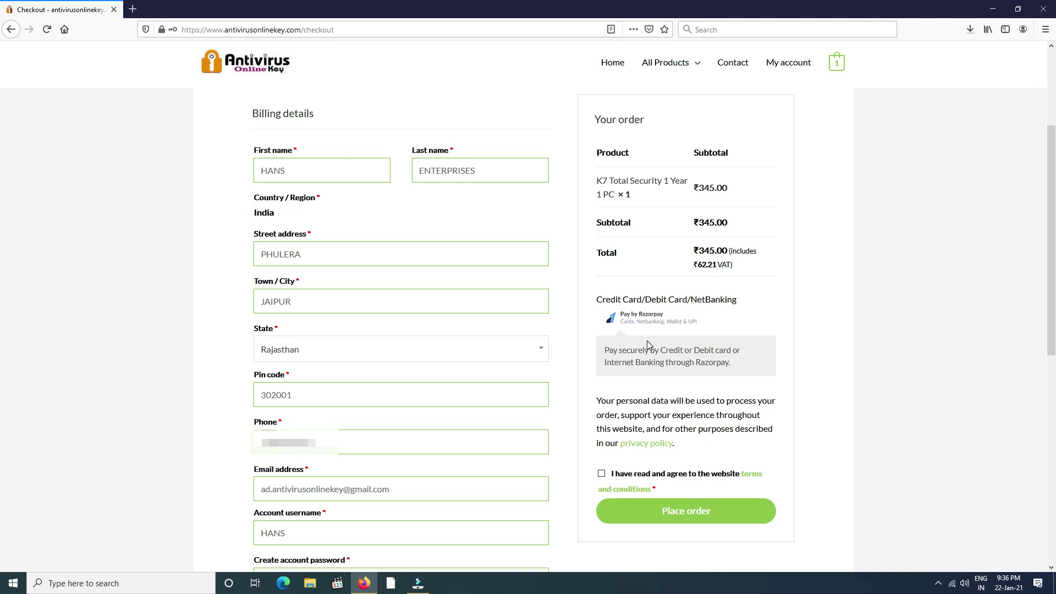
pyautogui.click(602, 474)
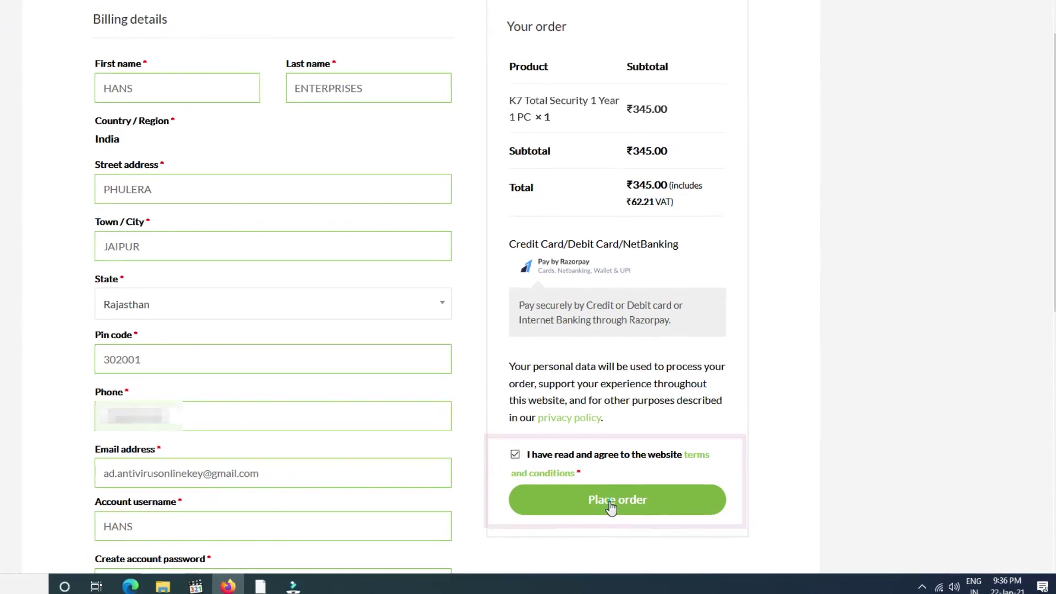
pyautogui.click(608, 505)
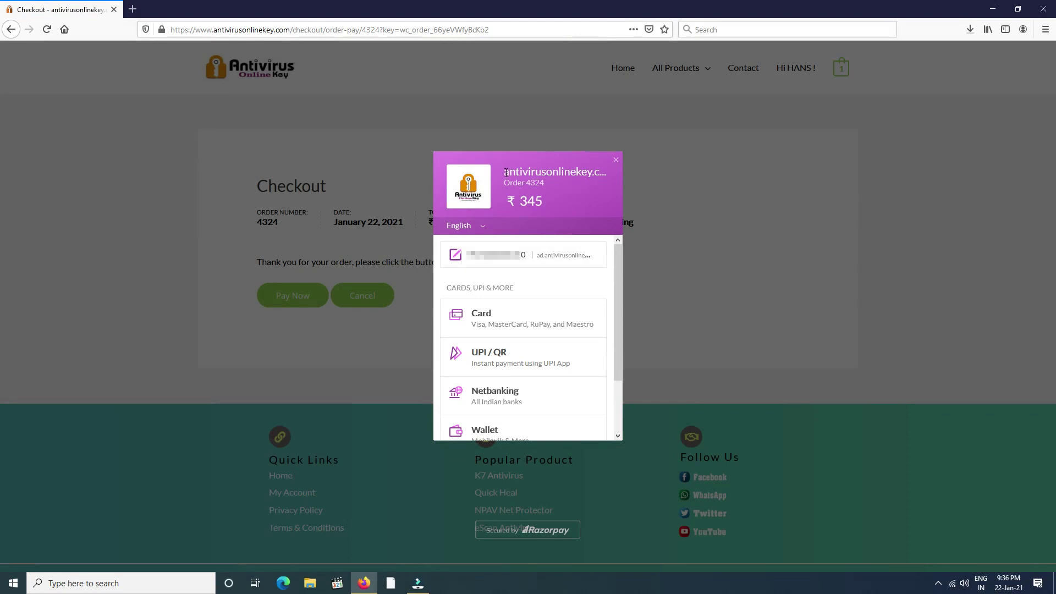
# Browse the Razorpay Card and UPI options, then choose Card and begin the card number.
pyautogui.moveTo(506, 172); pyautogui.dragTo(603, 173)
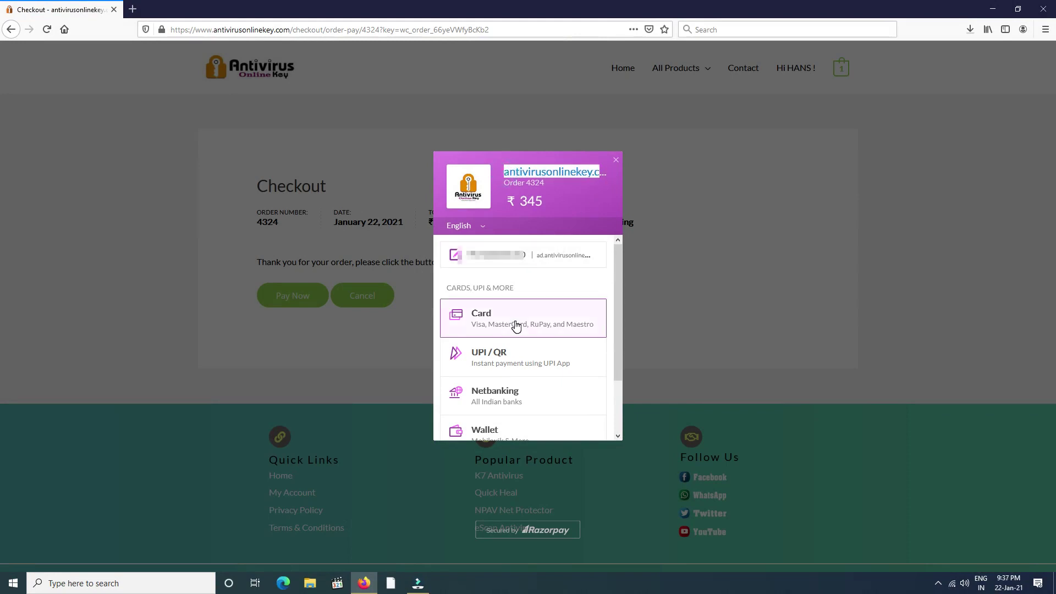
pyautogui.moveTo(615, 328); pyautogui.dragTo(616, 371)
pyautogui.click(528, 273)
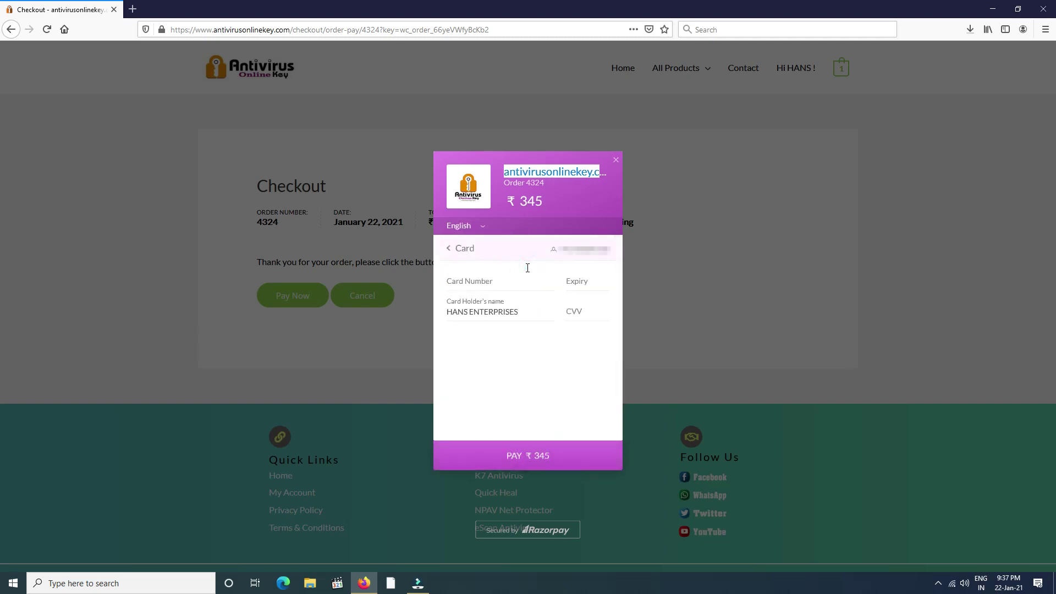
pyautogui.click(451, 250)
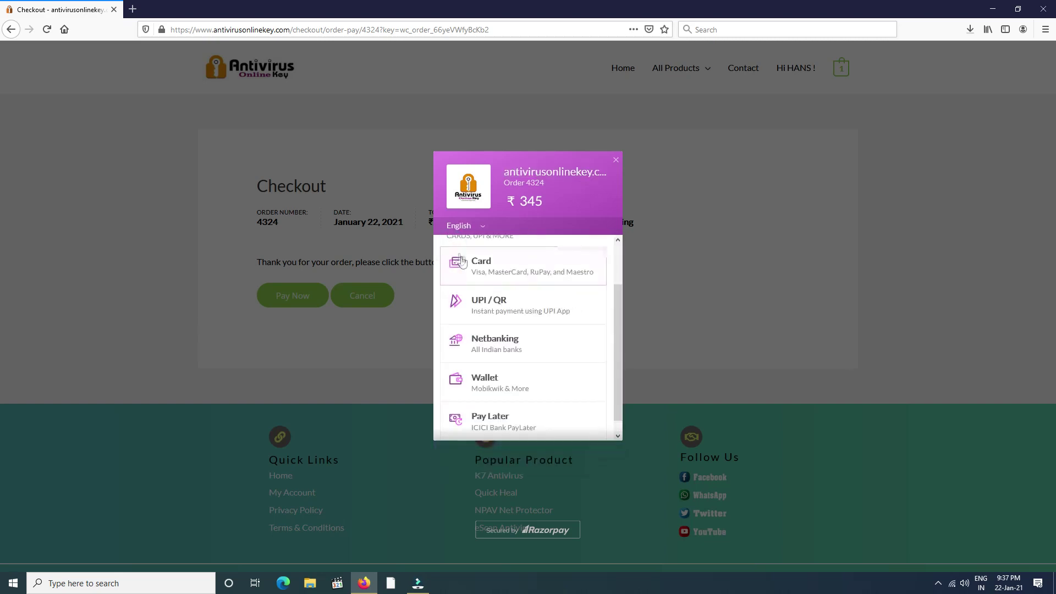
pyautogui.click(507, 309)
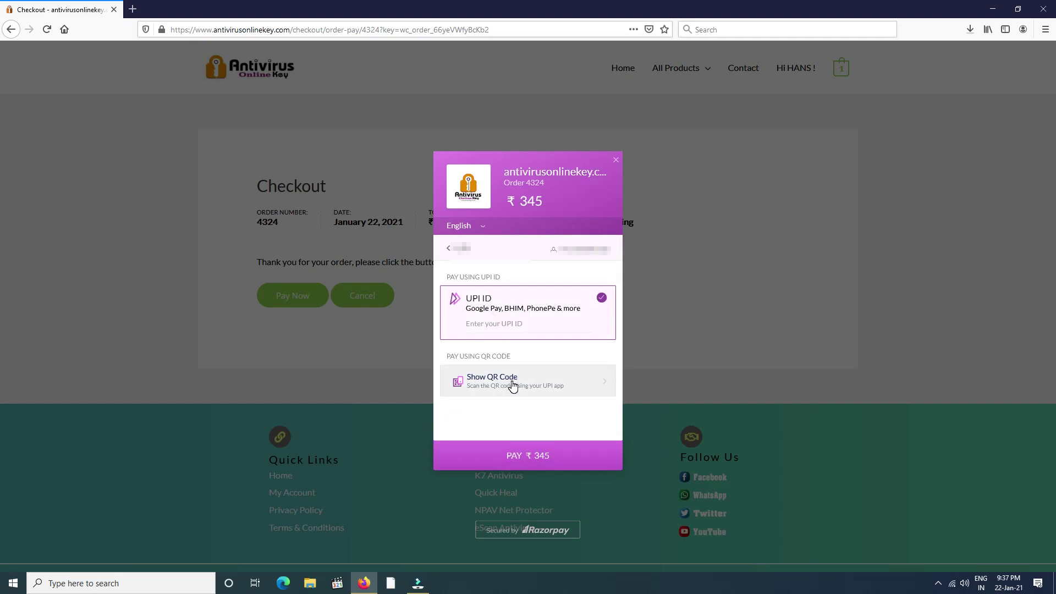
pyautogui.click(450, 248)
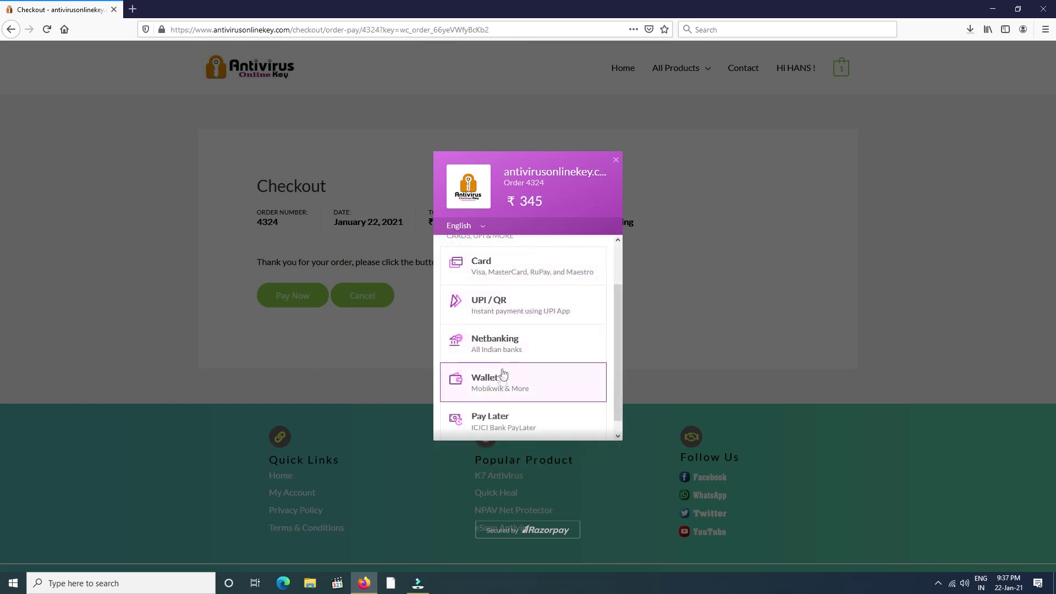
pyautogui.click(504, 273)
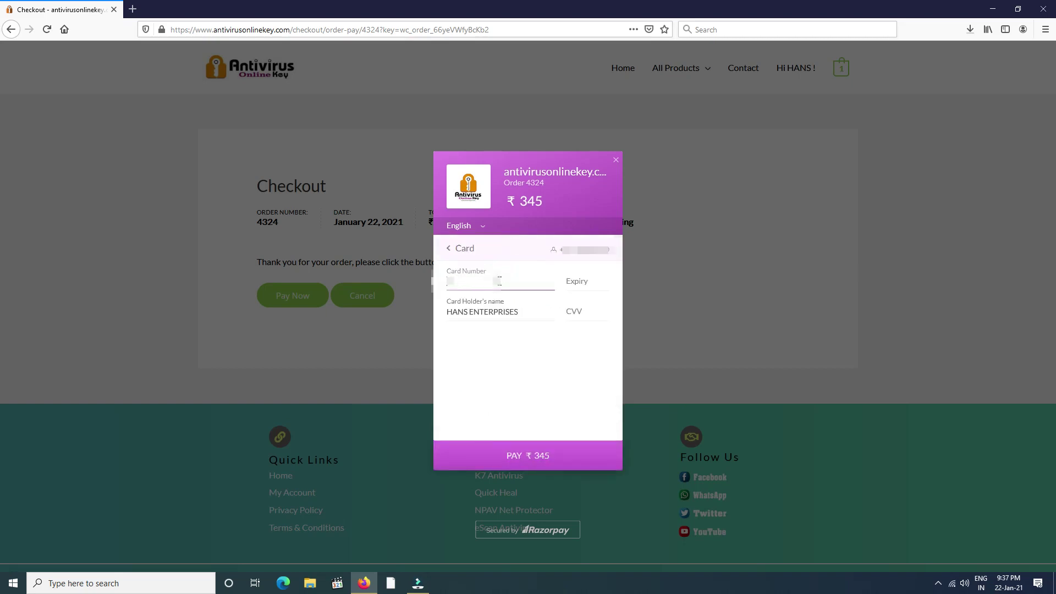
pyautogui.click(499, 282)
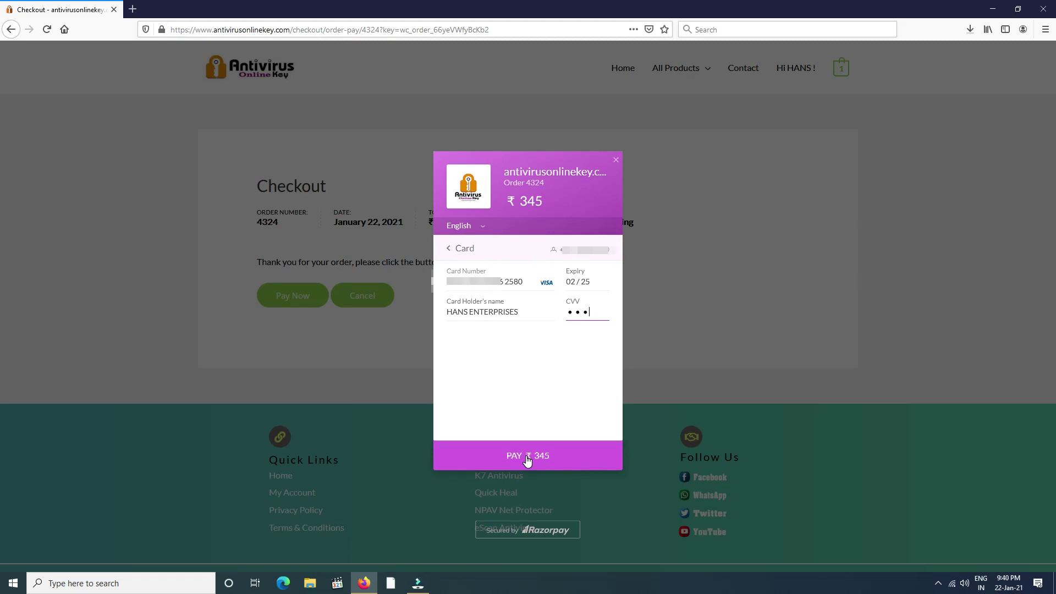
# Pay ₹345 by card, confirm with the SBI Card one-time password, and decline saving it.
pyautogui.click(527, 456)
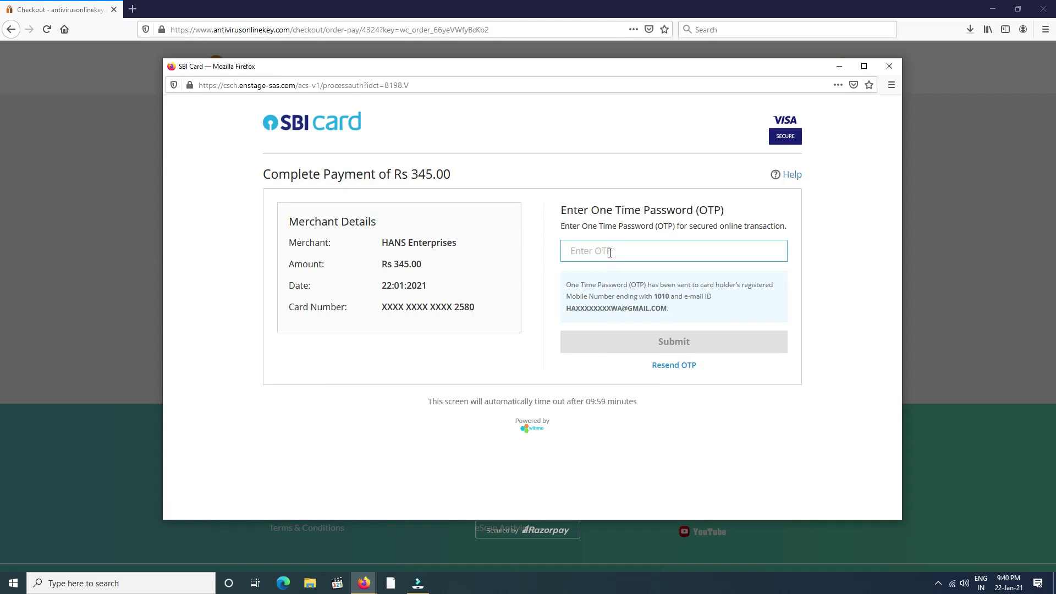
pyautogui.click(610, 252)
pyautogui.write('•••')
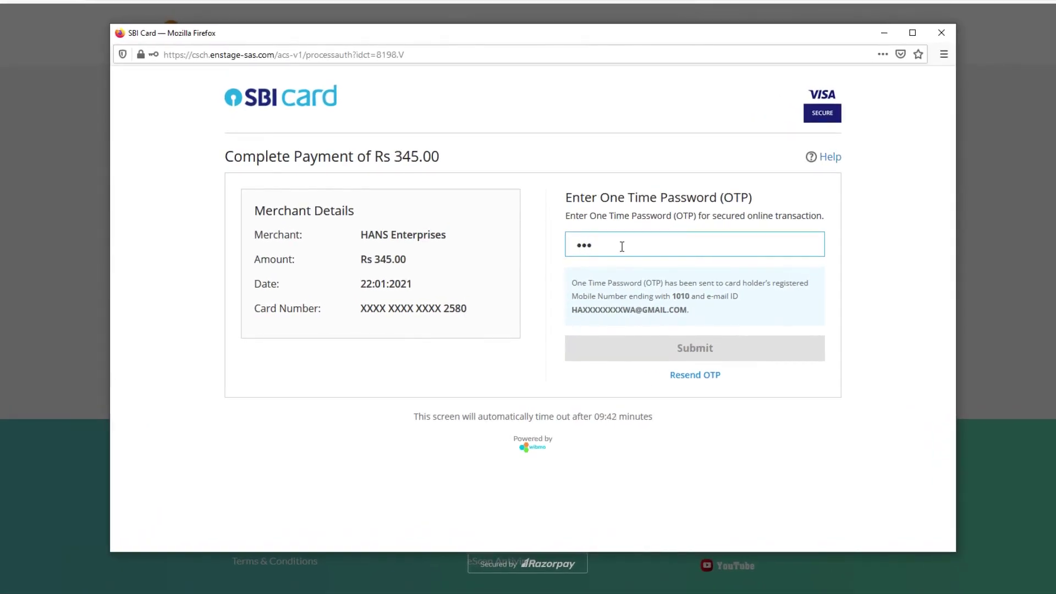
pyautogui.write('•••')
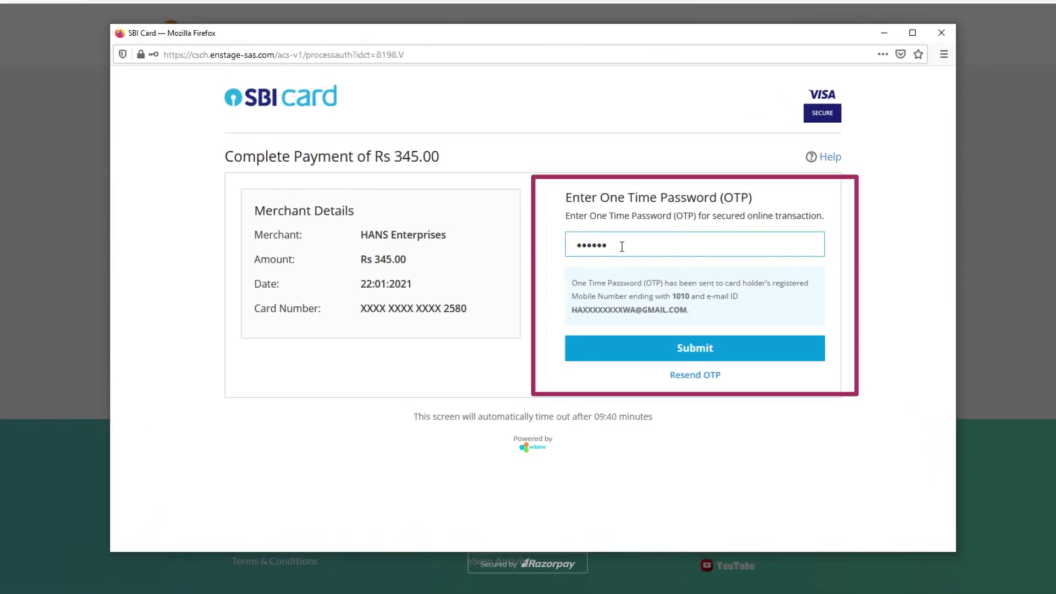
pyautogui.click(612, 352)
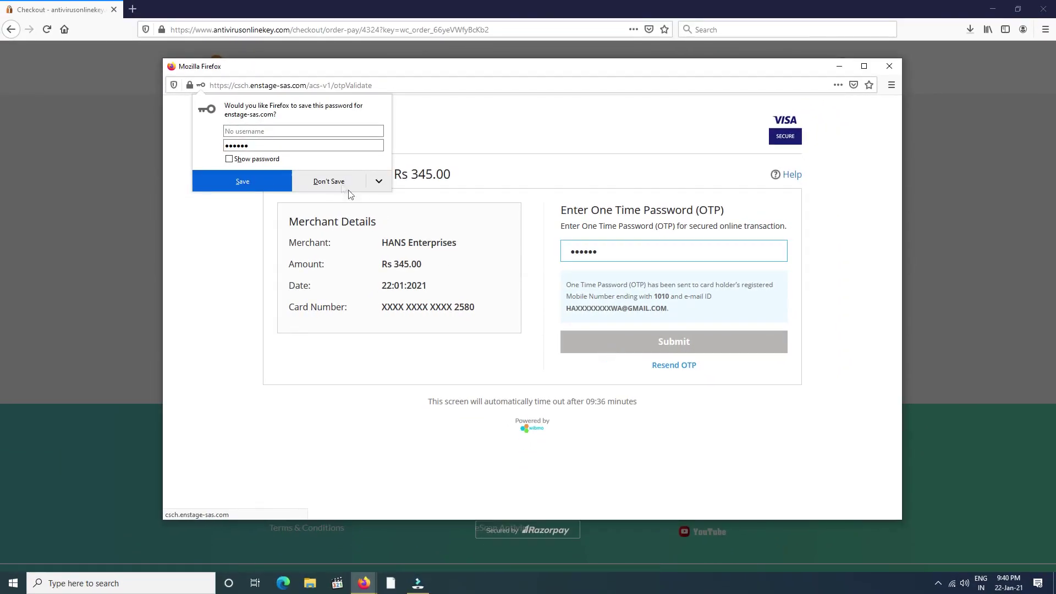
pyautogui.click(329, 181)
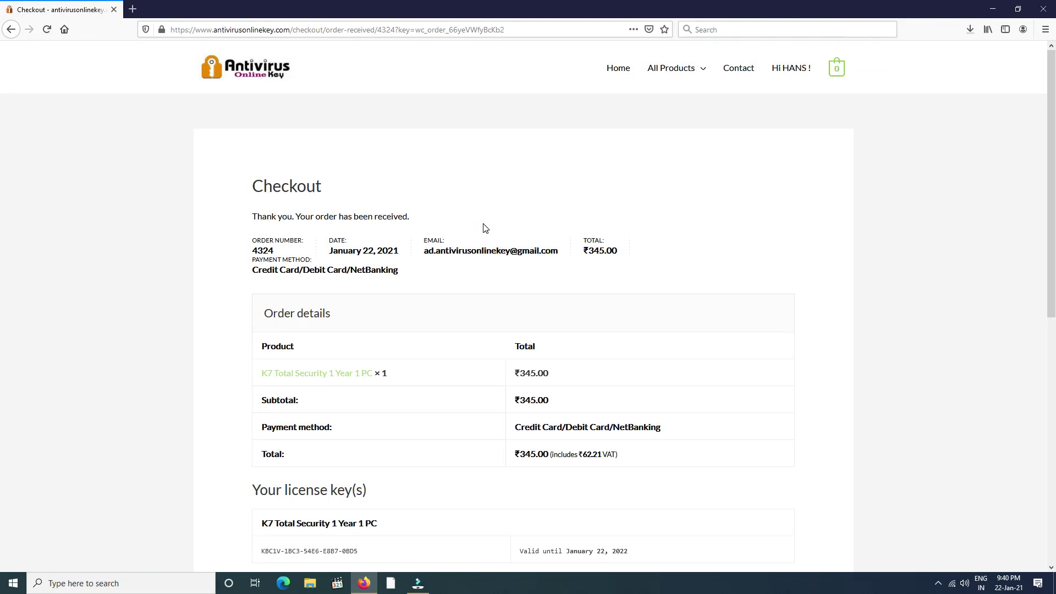
pyautogui.scroll(-3, 2, 237)
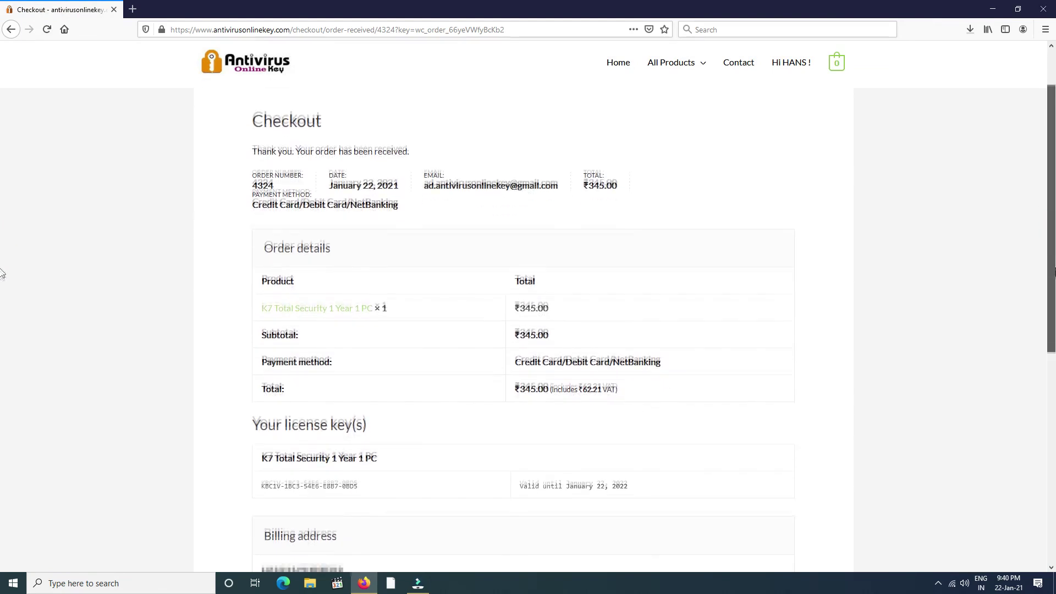
pyautogui.scroll(1, 2, 307)
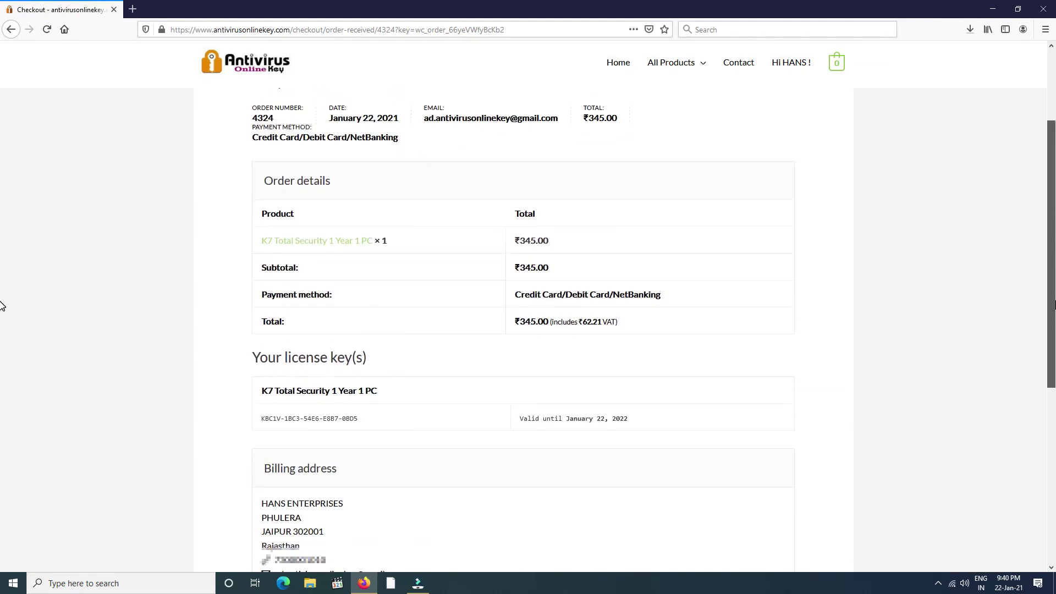
pyautogui.scroll(-1, 3, 319)
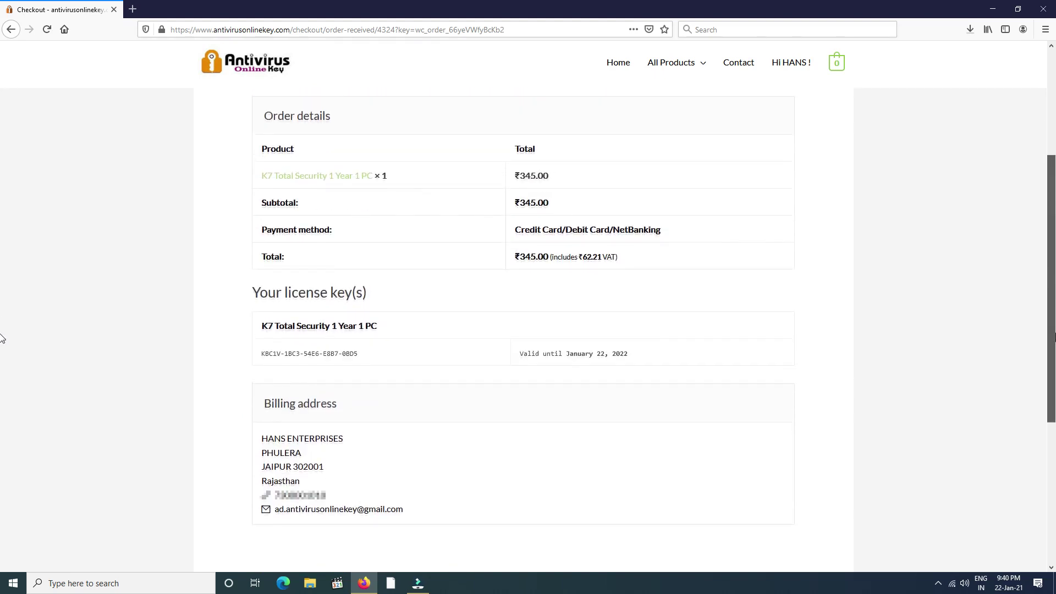
pyautogui.scroll(1, 3, 339)
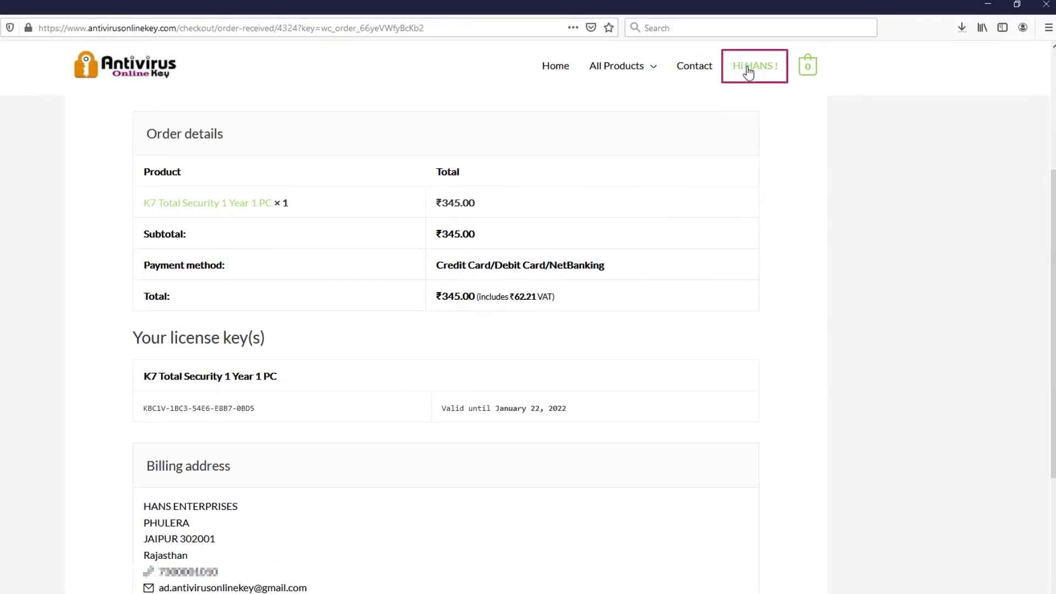
# From My account, open Orders and view the K7 Total Security order's license key.
pyautogui.click(748, 70)
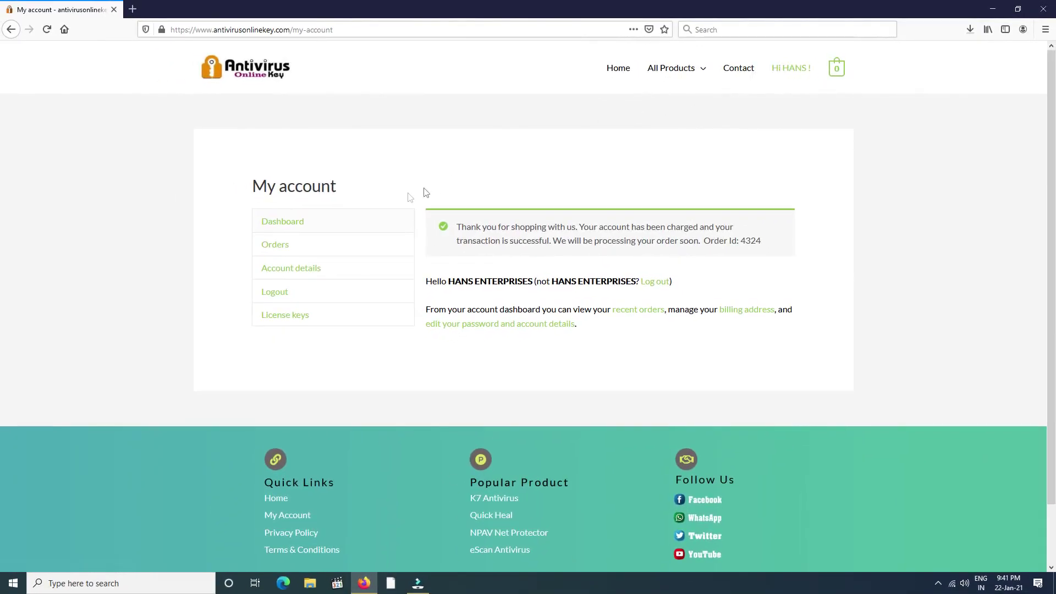
pyautogui.click(284, 247)
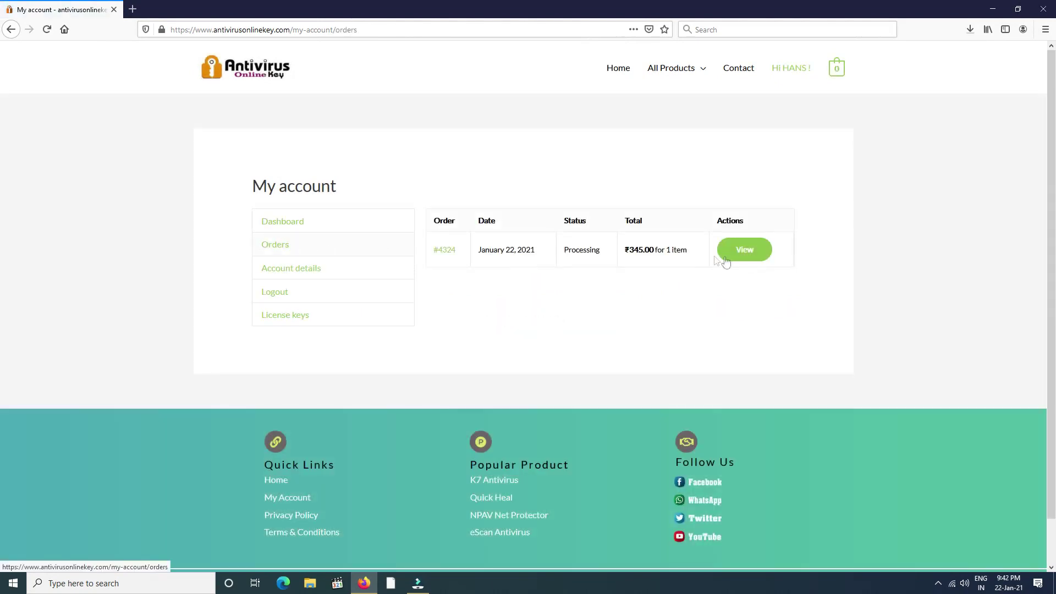
pyautogui.click(750, 261)
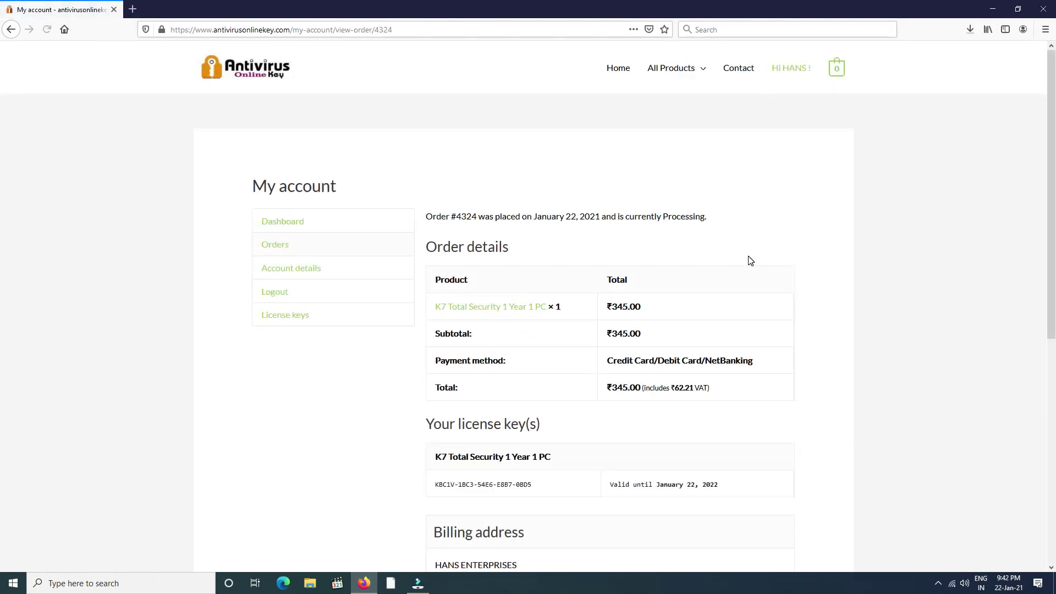
pyautogui.scroll(-2, 1, 227)
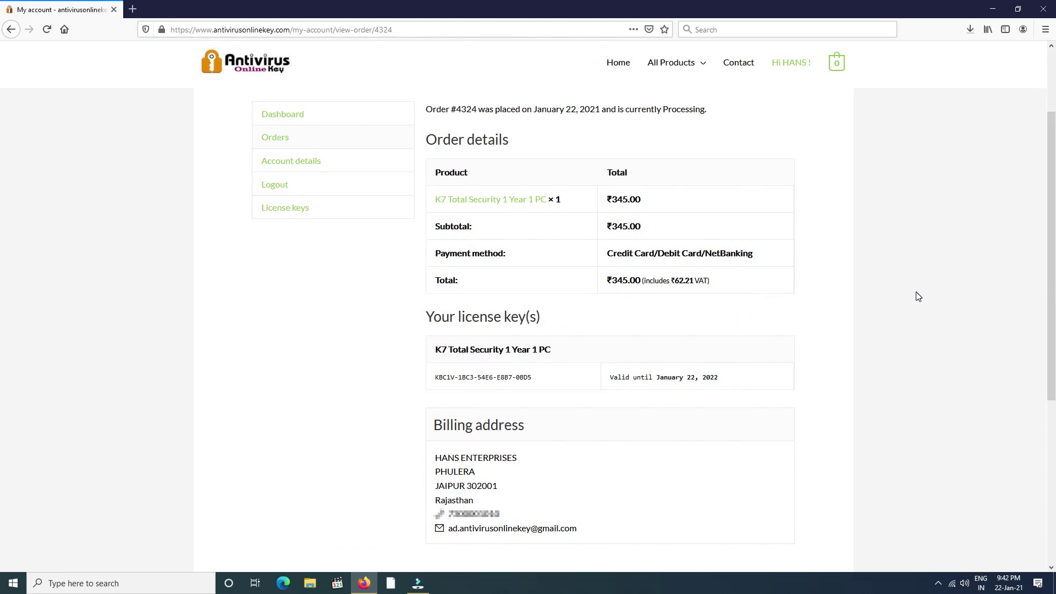
pyautogui.scroll(2, 1052, 338)
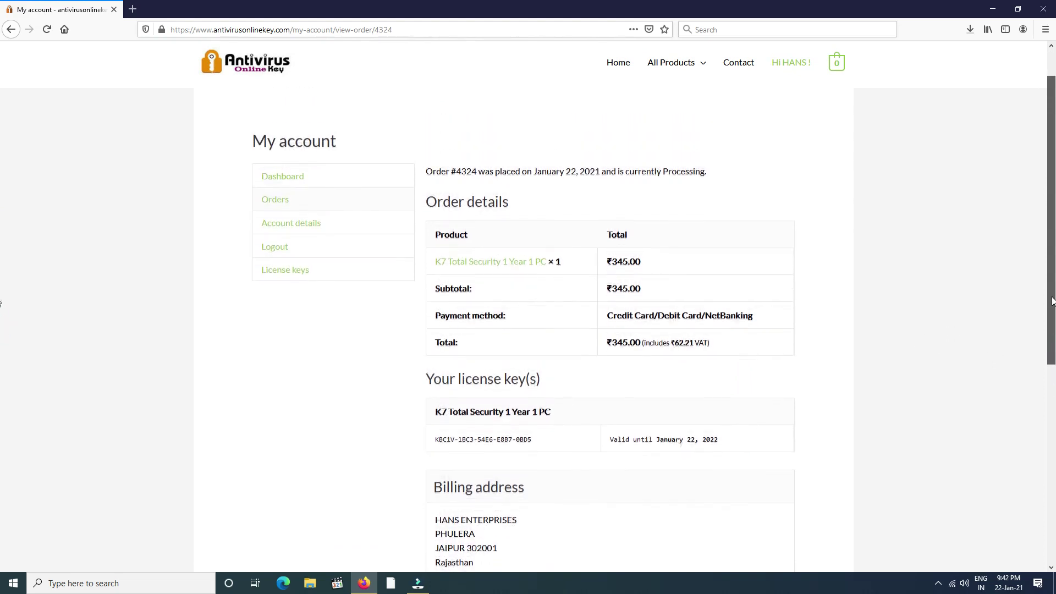
# Check the K7 key under License keys, then review the Account details name and display name fields.
pyautogui.click(287, 274)
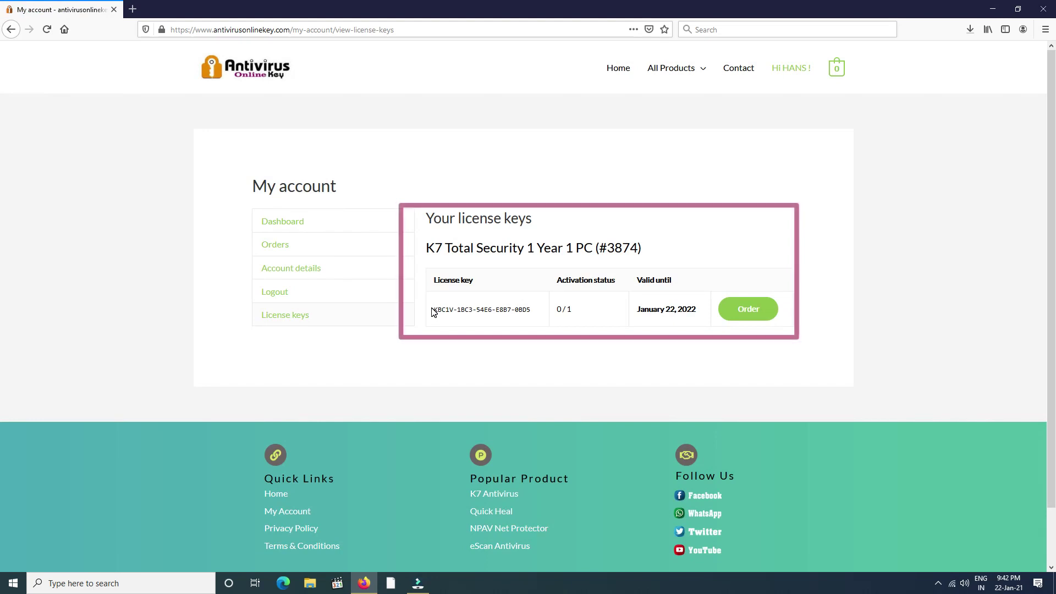
pyautogui.click(303, 270)
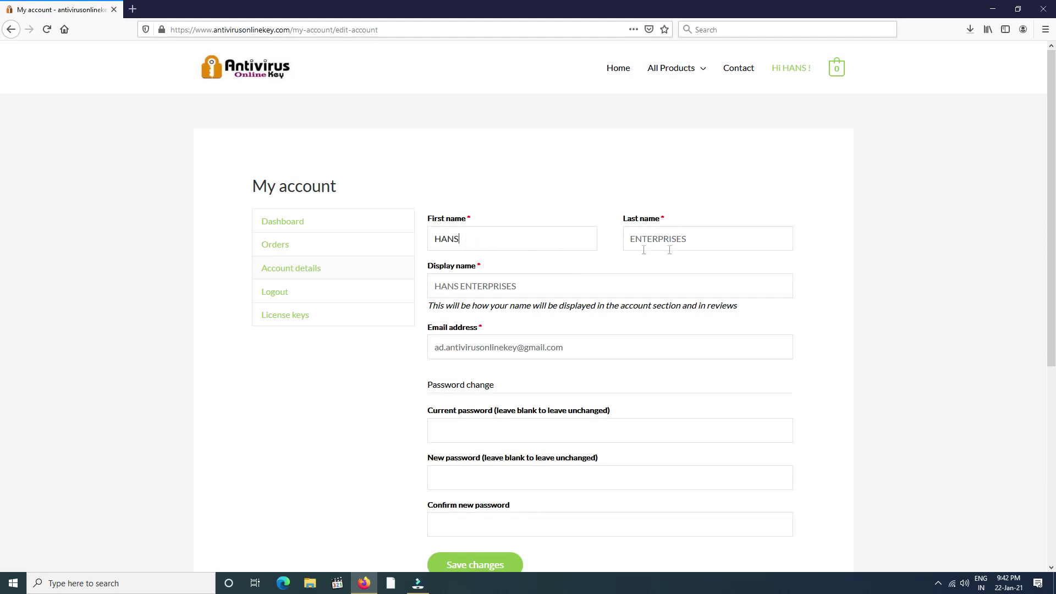
pyautogui.click(708, 240)
pyautogui.click(585, 290)
# Look over the current and new password fields, dismissing the suggested password list.
pyautogui.scroll(-2, 775, 404)
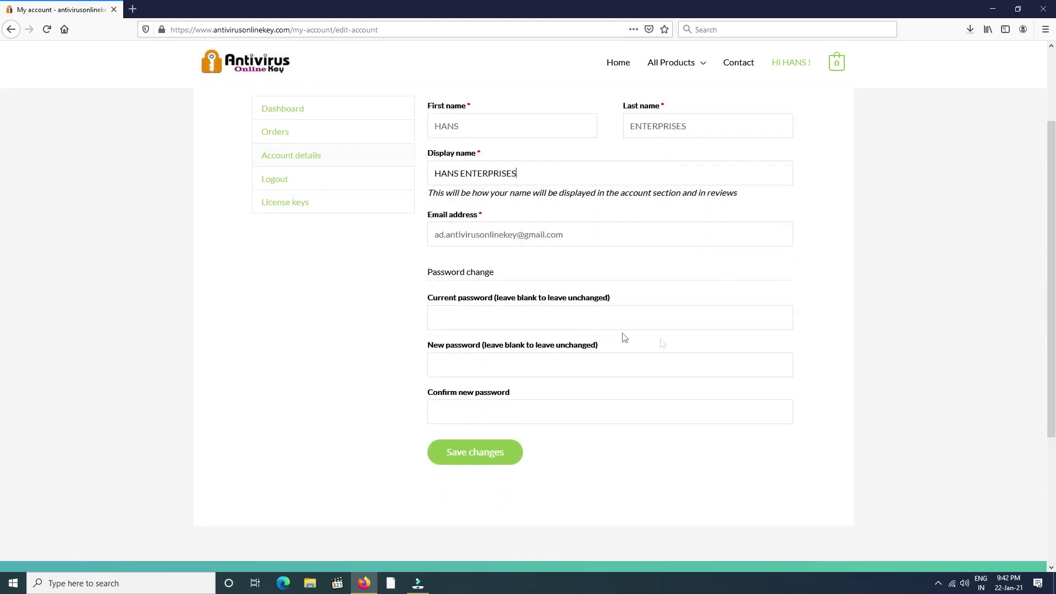
pyautogui.click(560, 317)
pyautogui.click(552, 365)
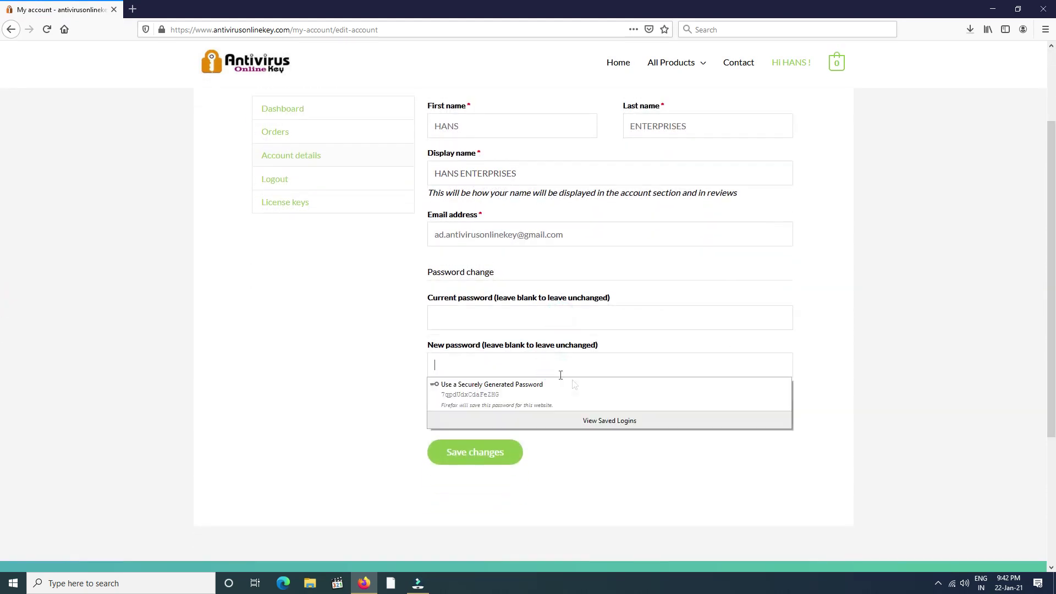
pyautogui.click(644, 471)
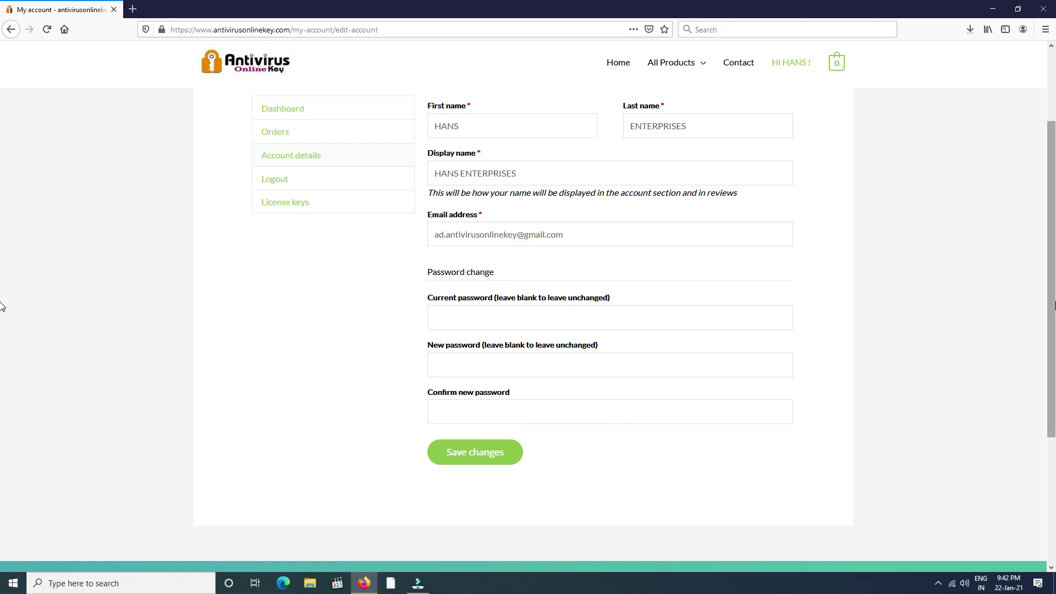
pyautogui.scroll(2, 2, 303)
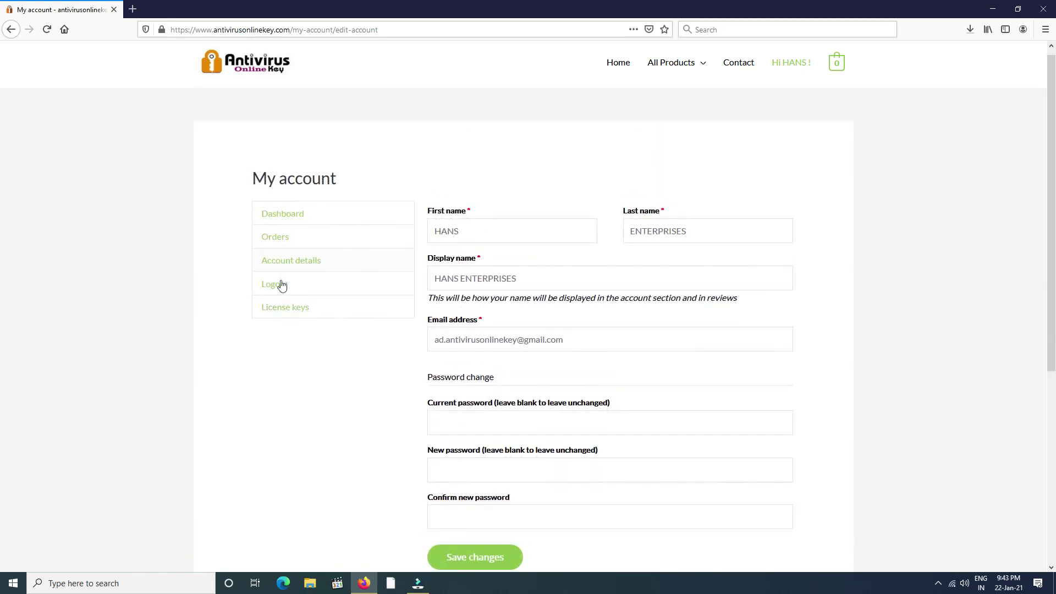
# Log out of the antivirusonlinekey.com account and return to the site's homepage.
pyautogui.click(278, 288)
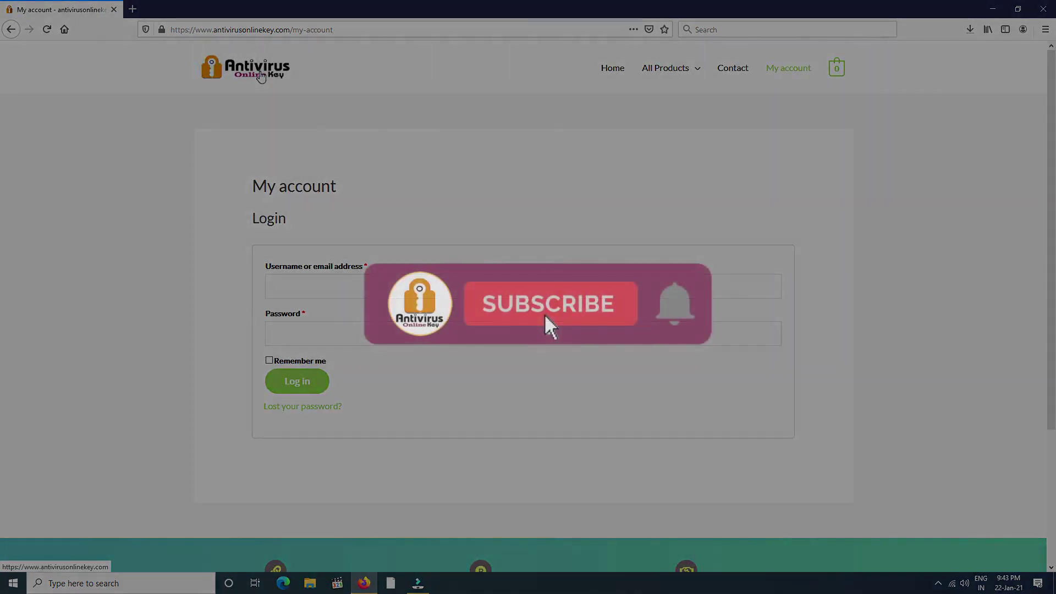
pyautogui.click(261, 76)
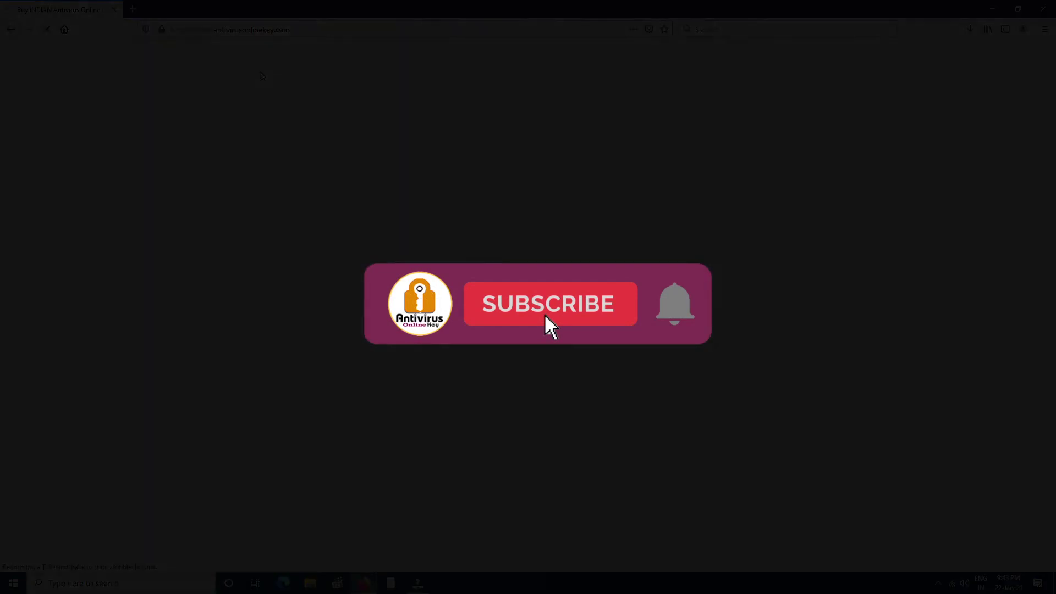